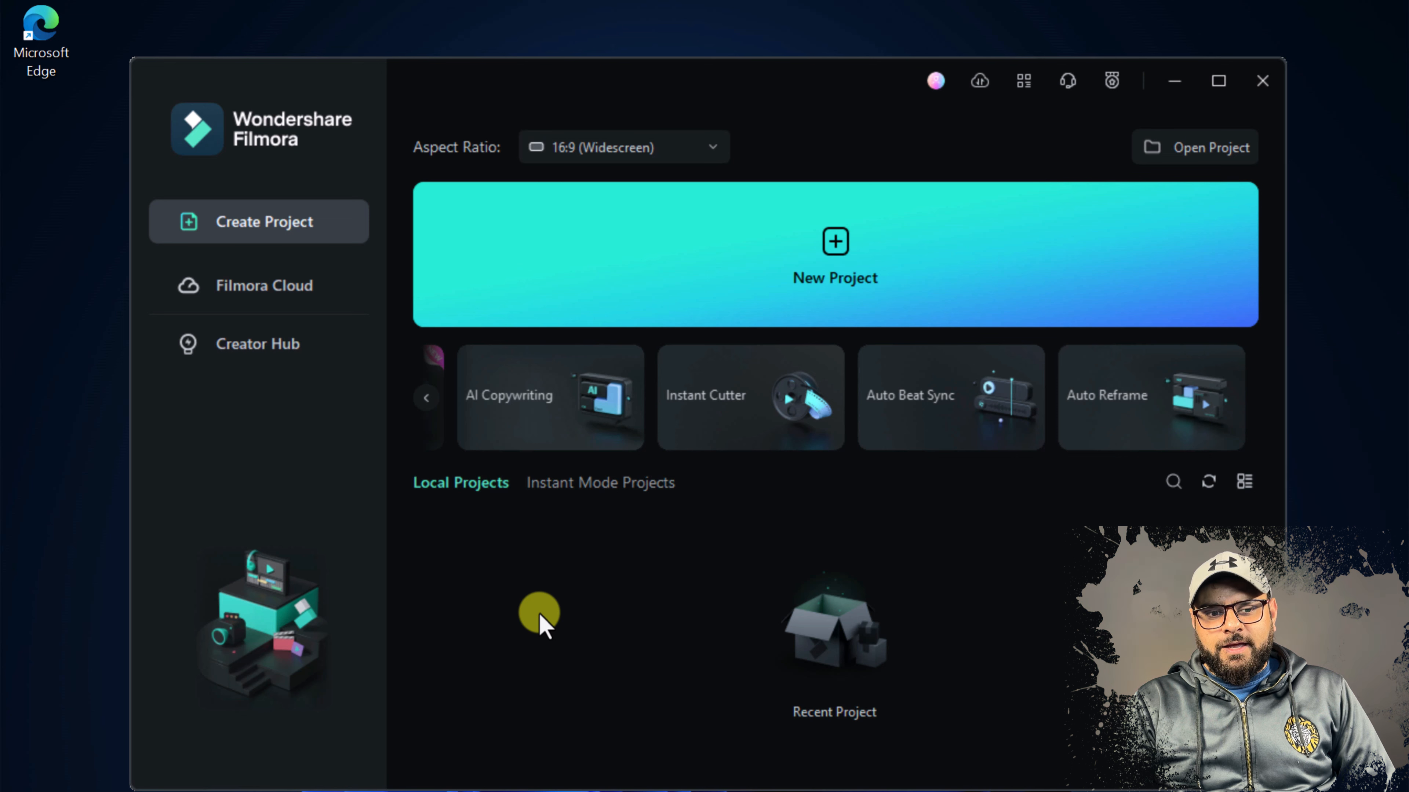
Step: Open AI Copywriting and choose Youtube Video Titles as the kind of text to write
left_click(536, 411)
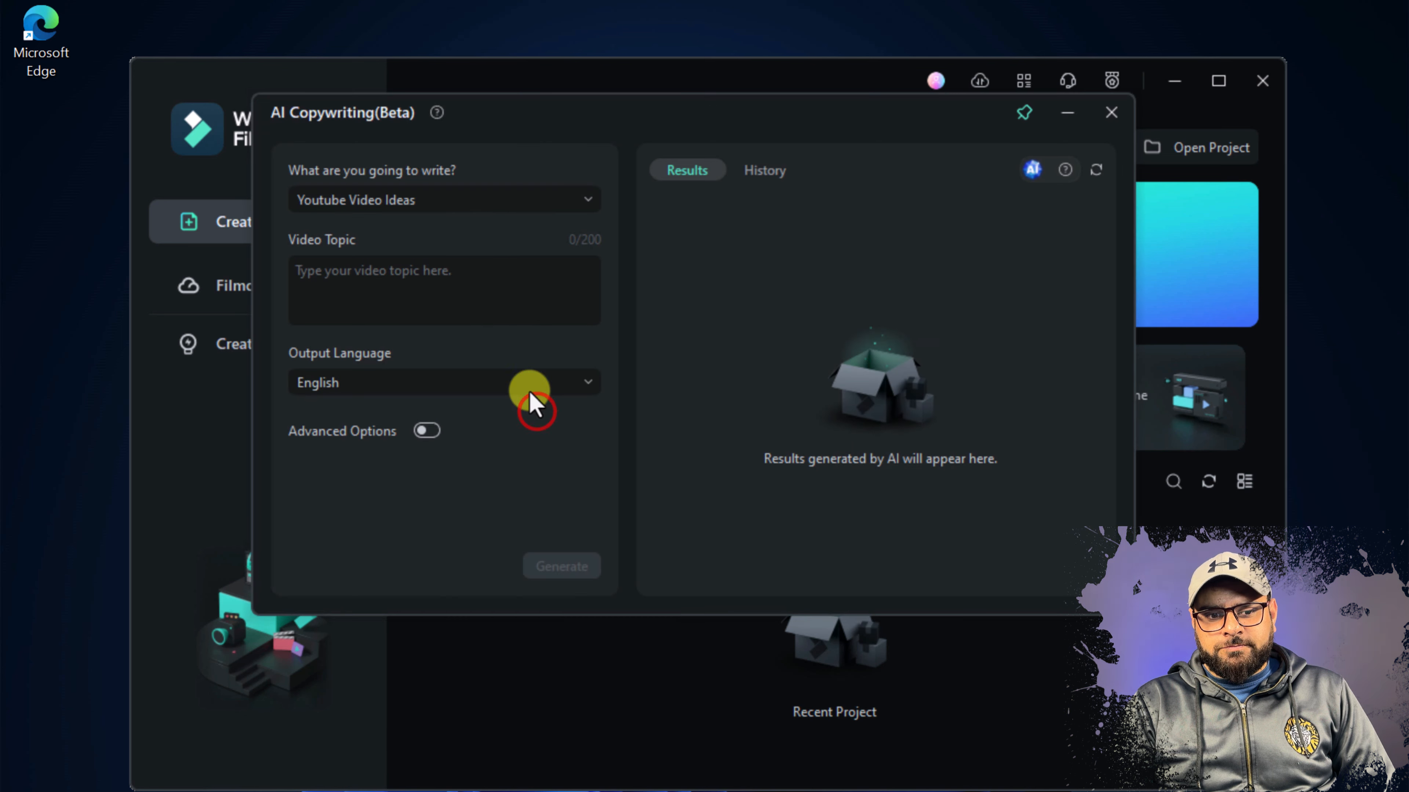
left_click(460, 200)
left_click(460, 201)
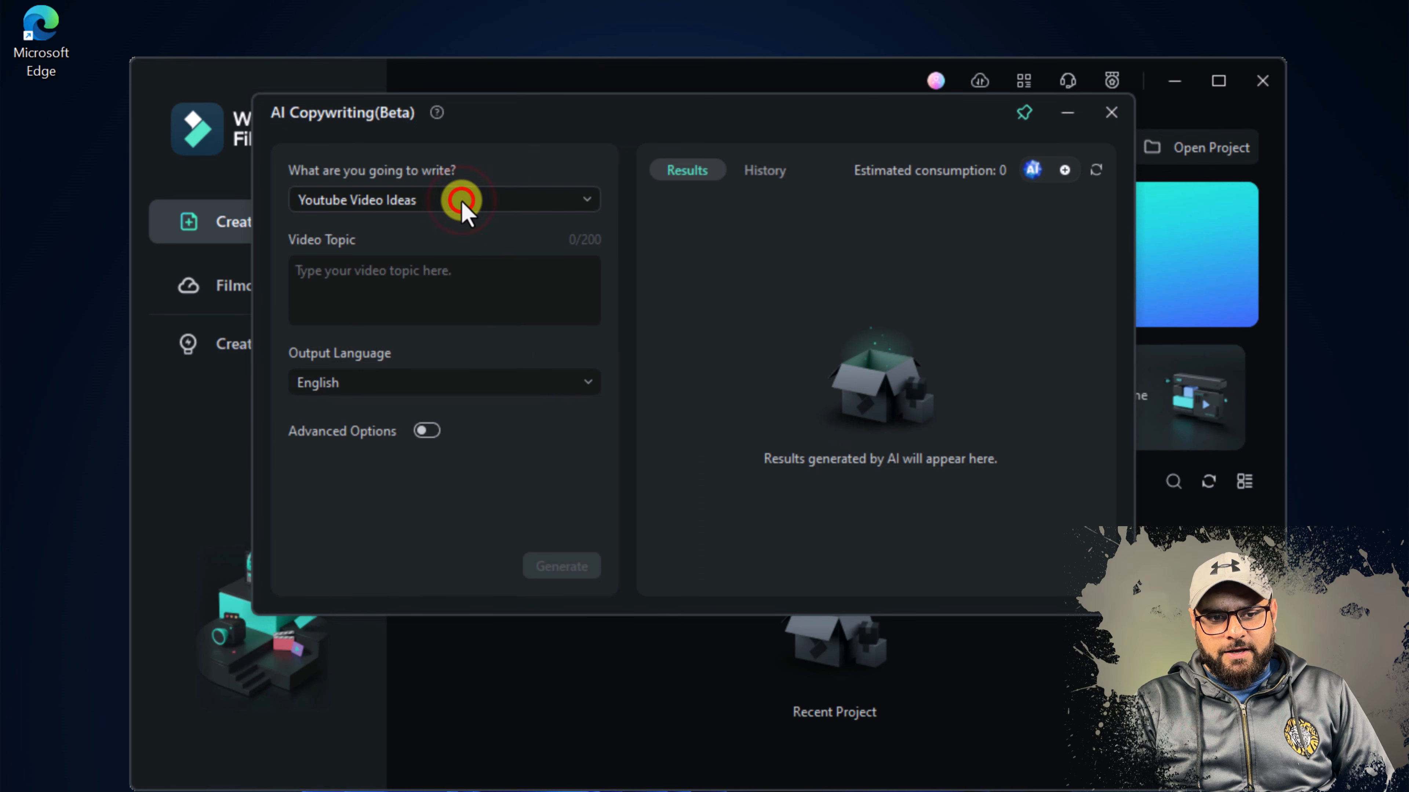
left_click(460, 202)
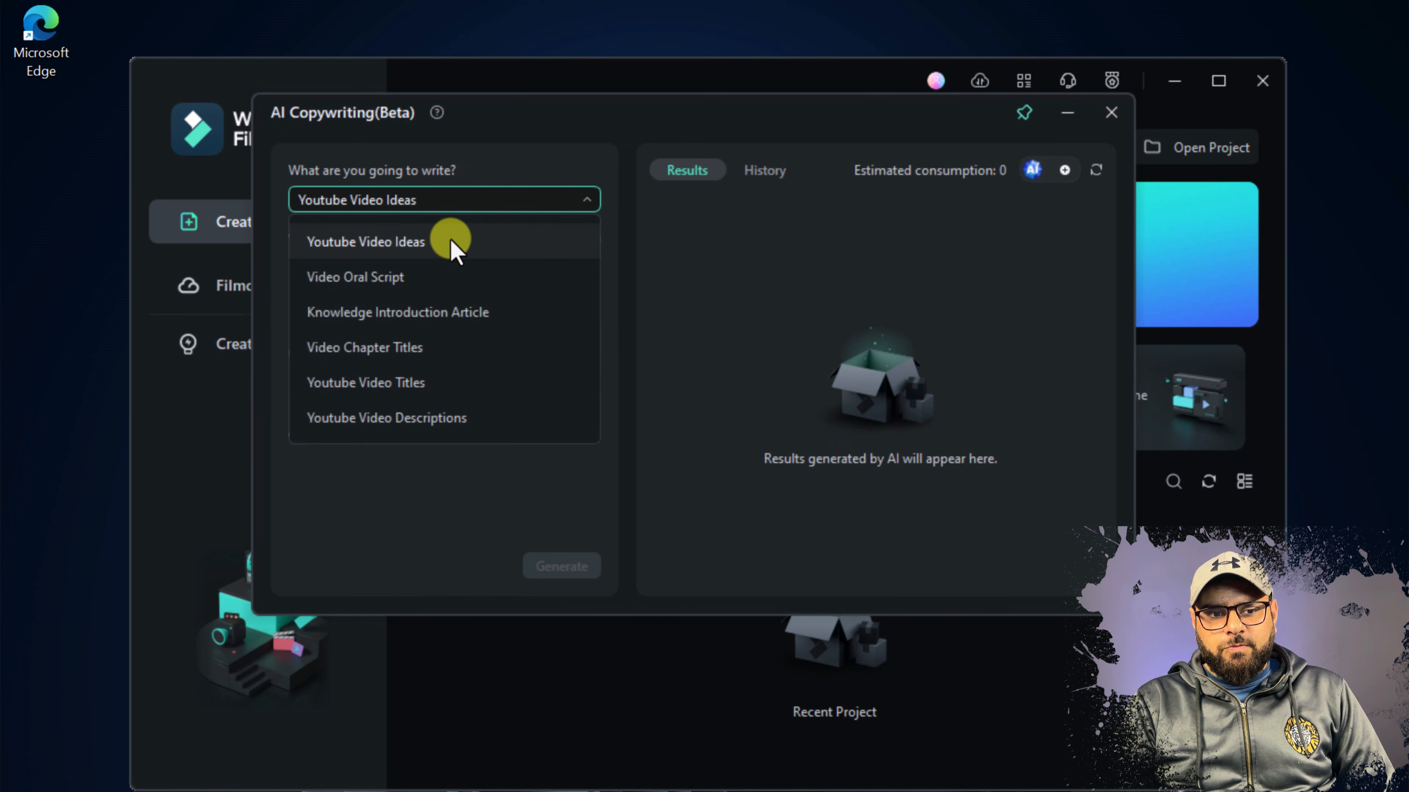
left_click(445, 383)
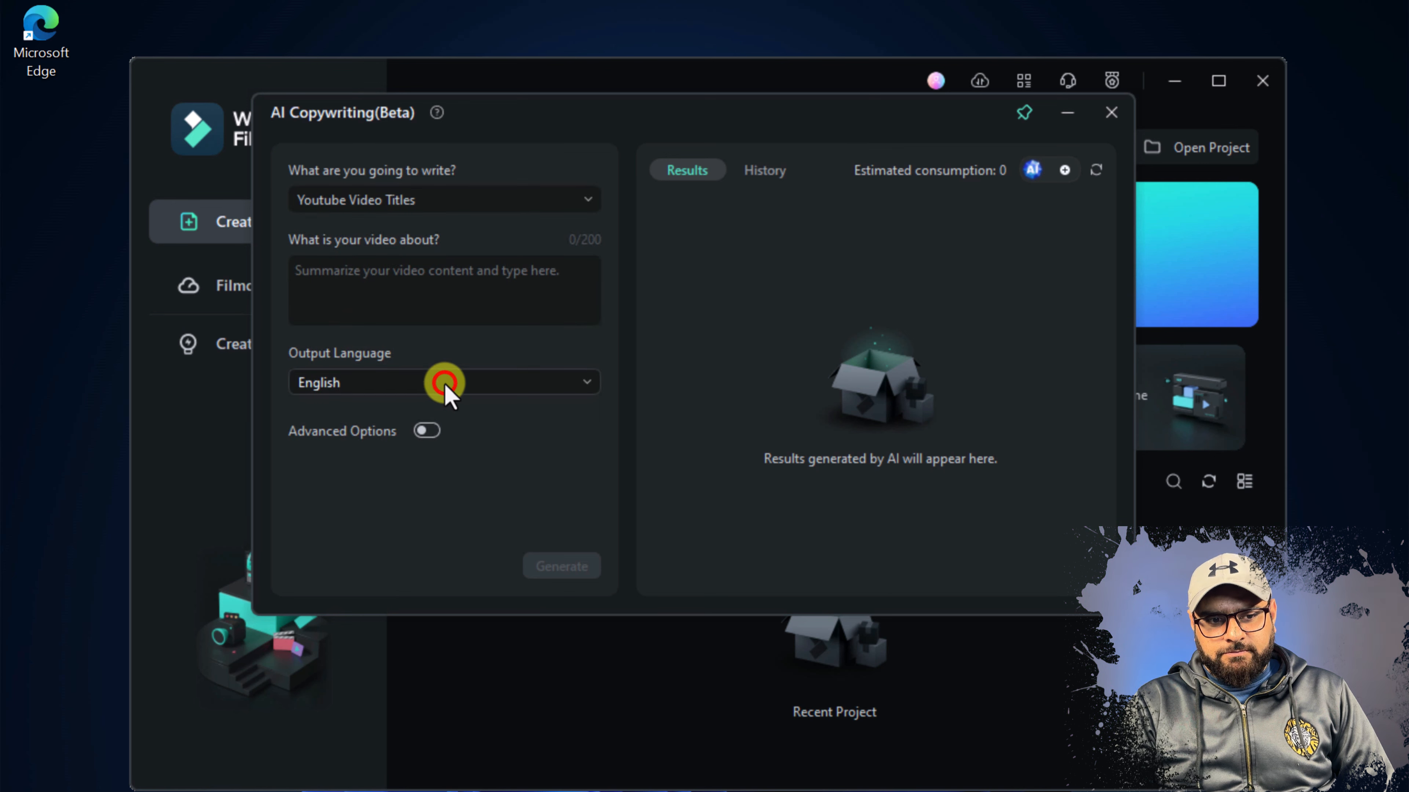
Step: Describe the video's subject as "filmora 13 new updates"
left_click(470, 288)
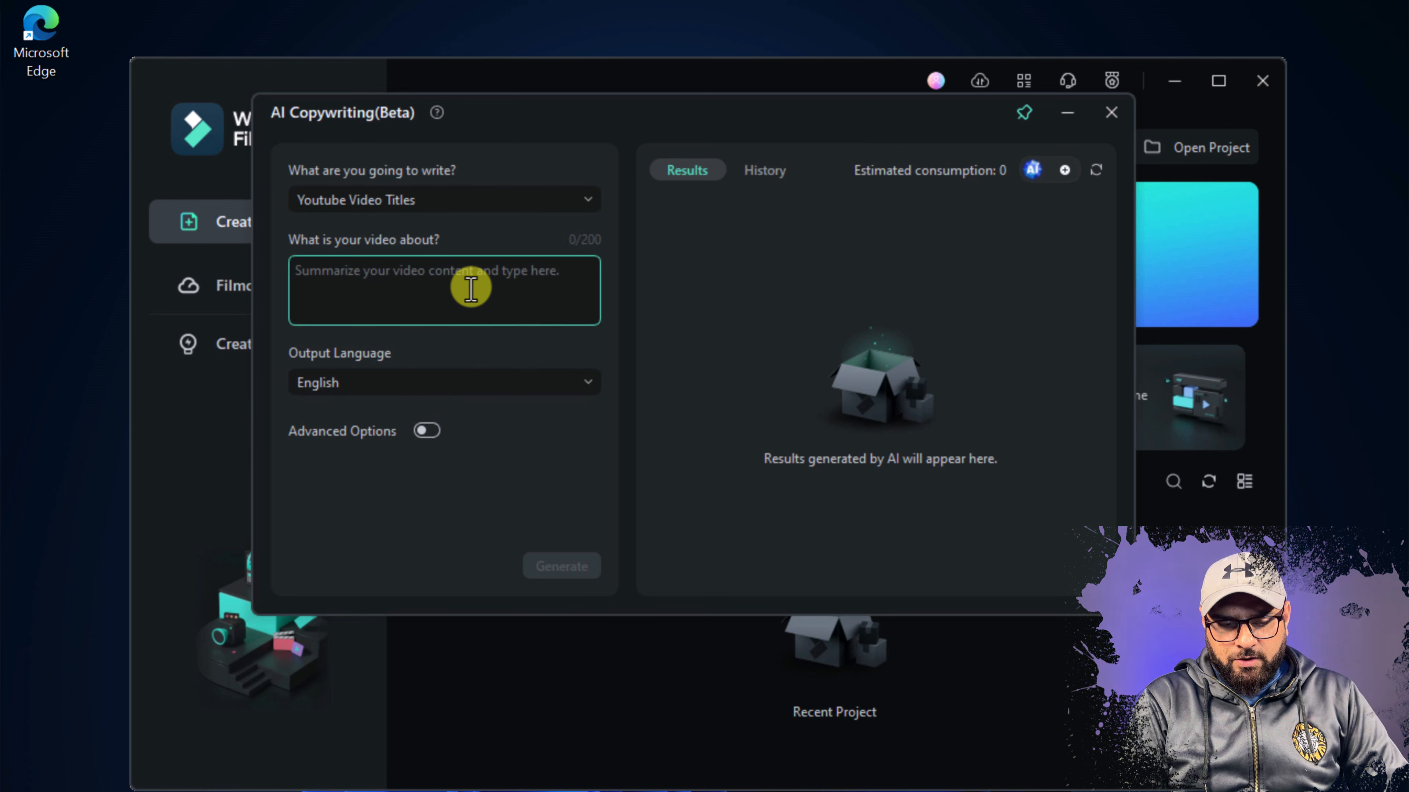
type("filmora 1")
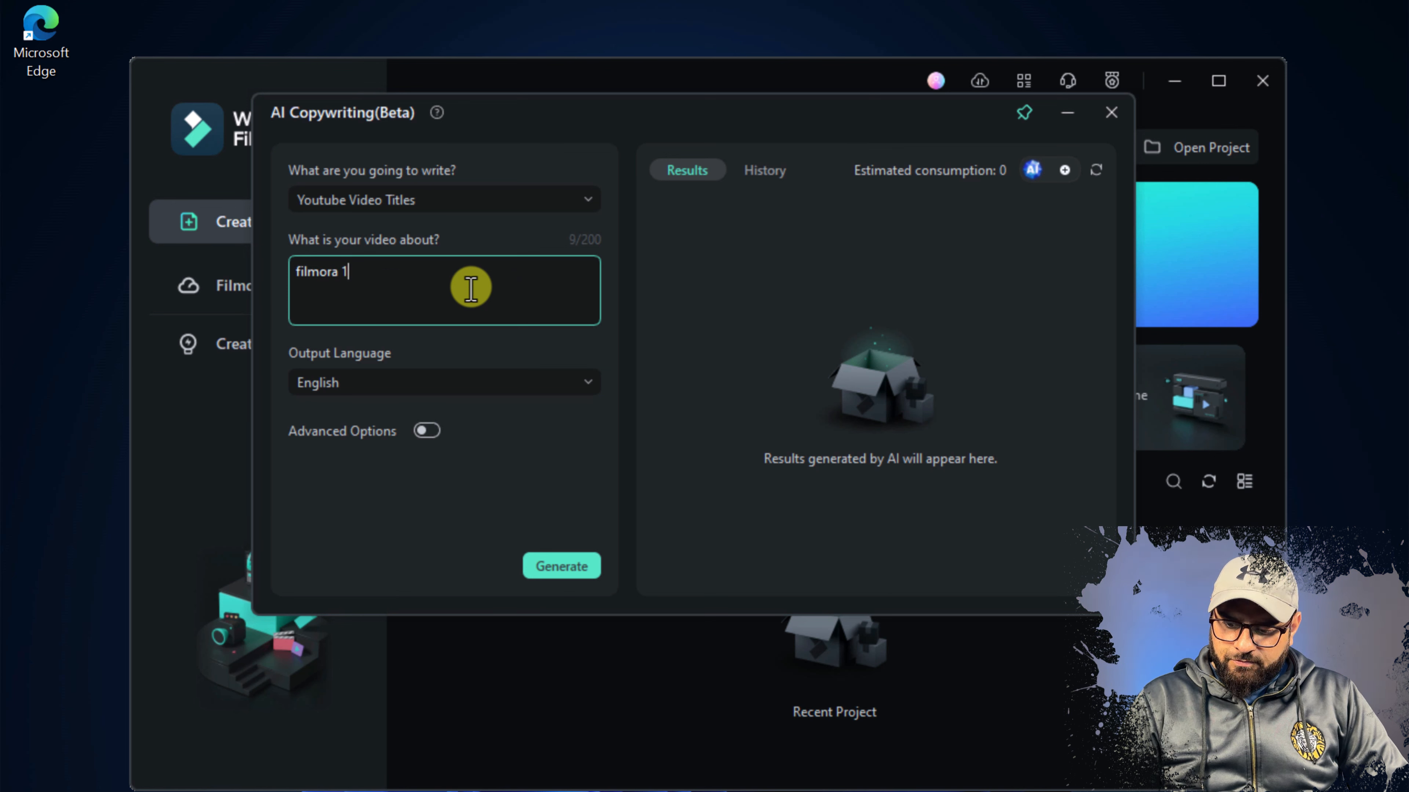
type("3 new updates")
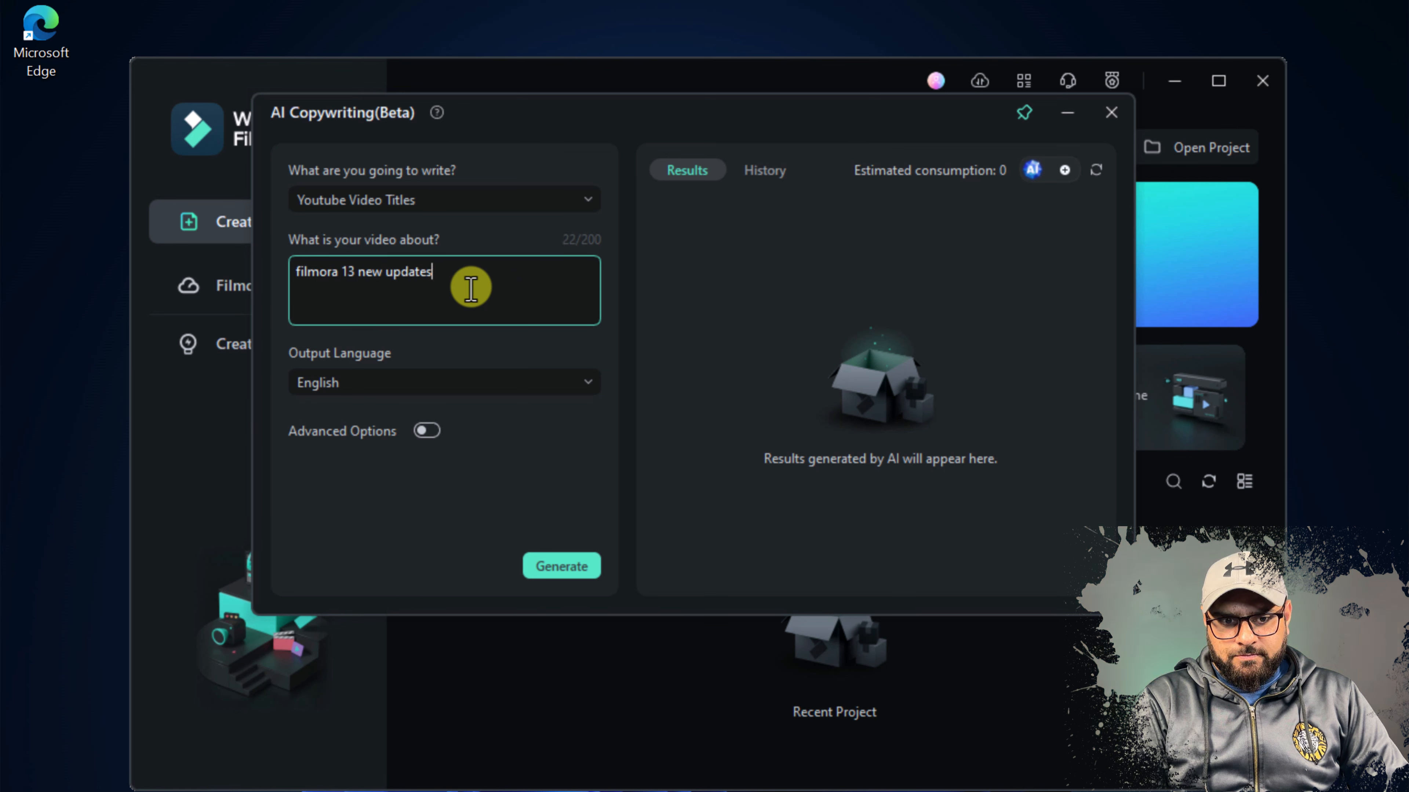
Step: Check the output languages while keeping English, enable Advanced Options, and set the number of results to 5
left_click(468, 385)
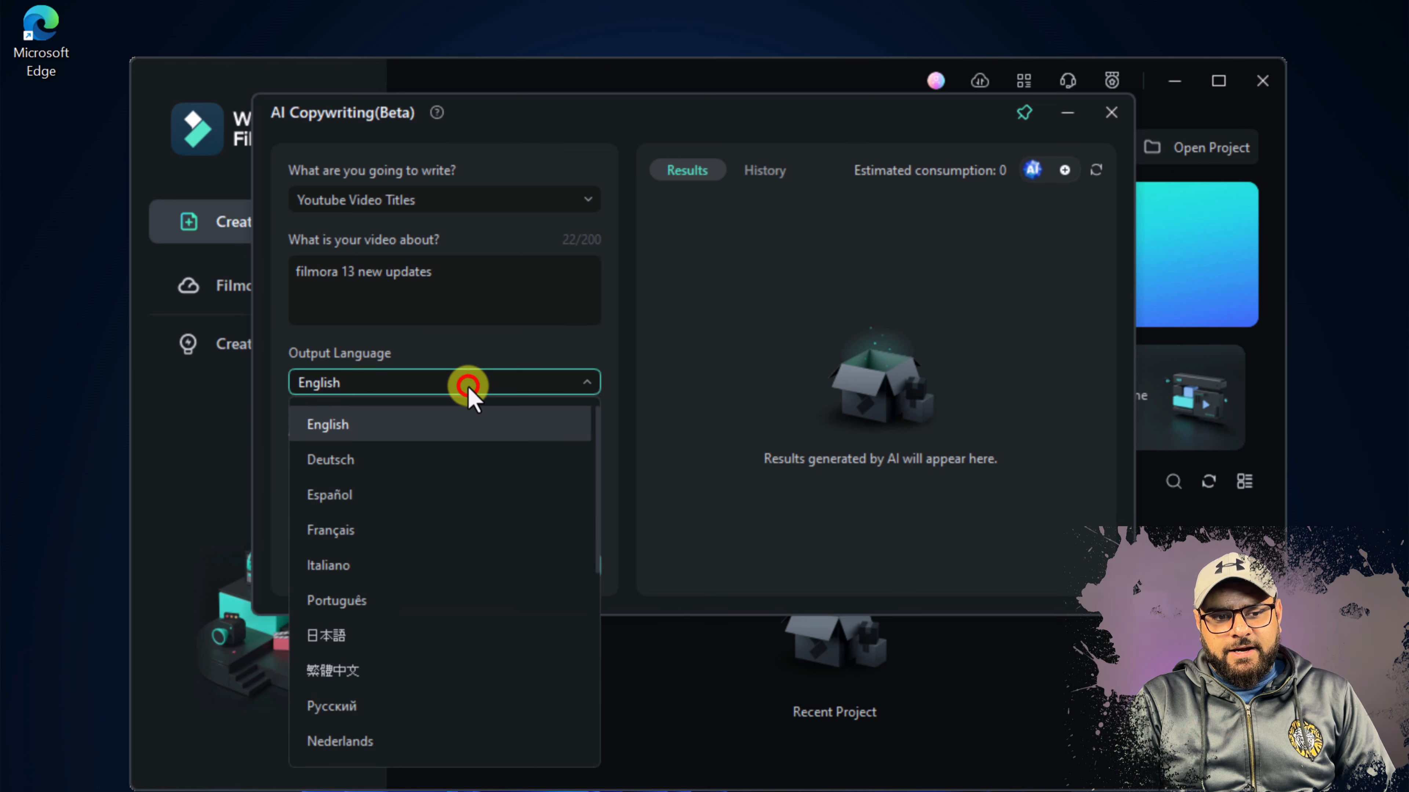
left_click(468, 385)
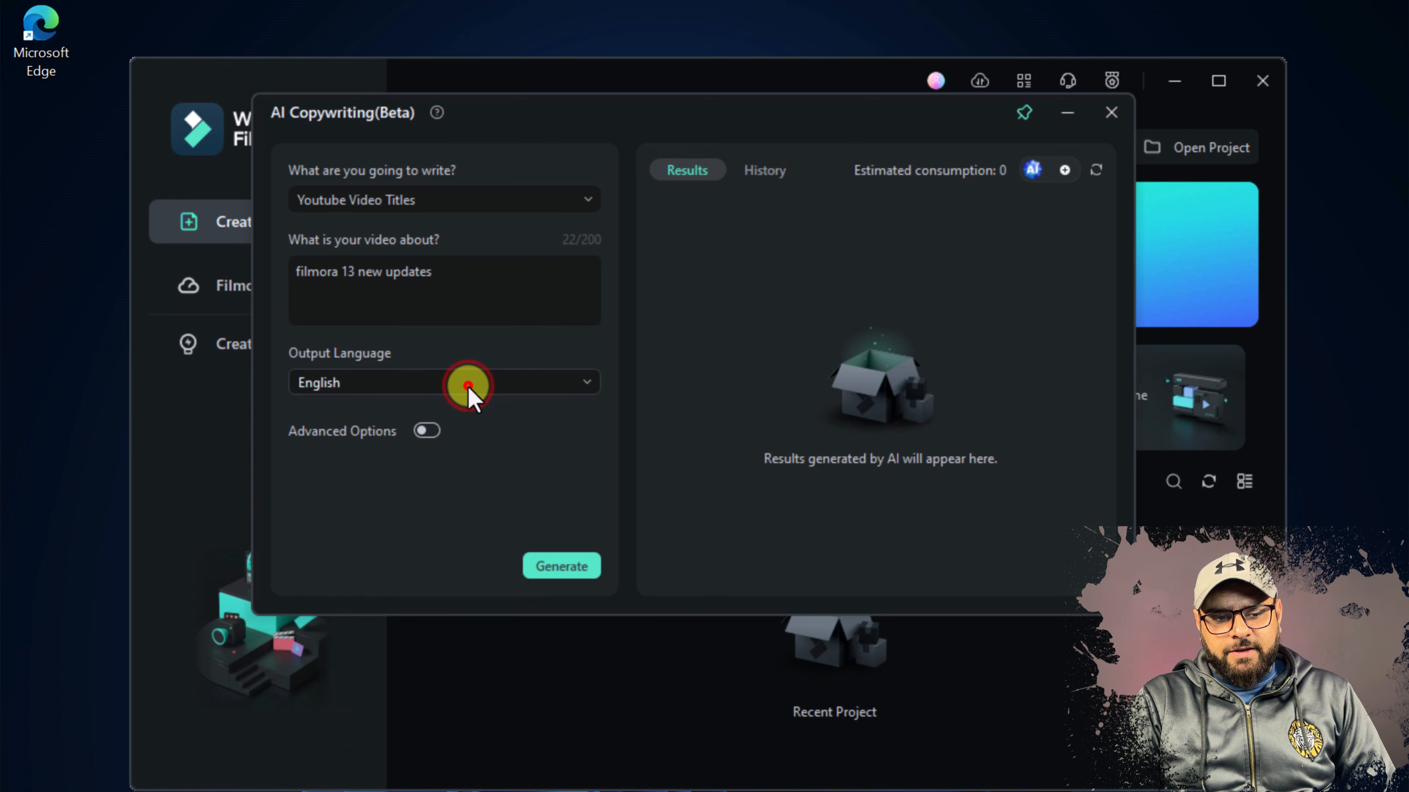
left_click(430, 432)
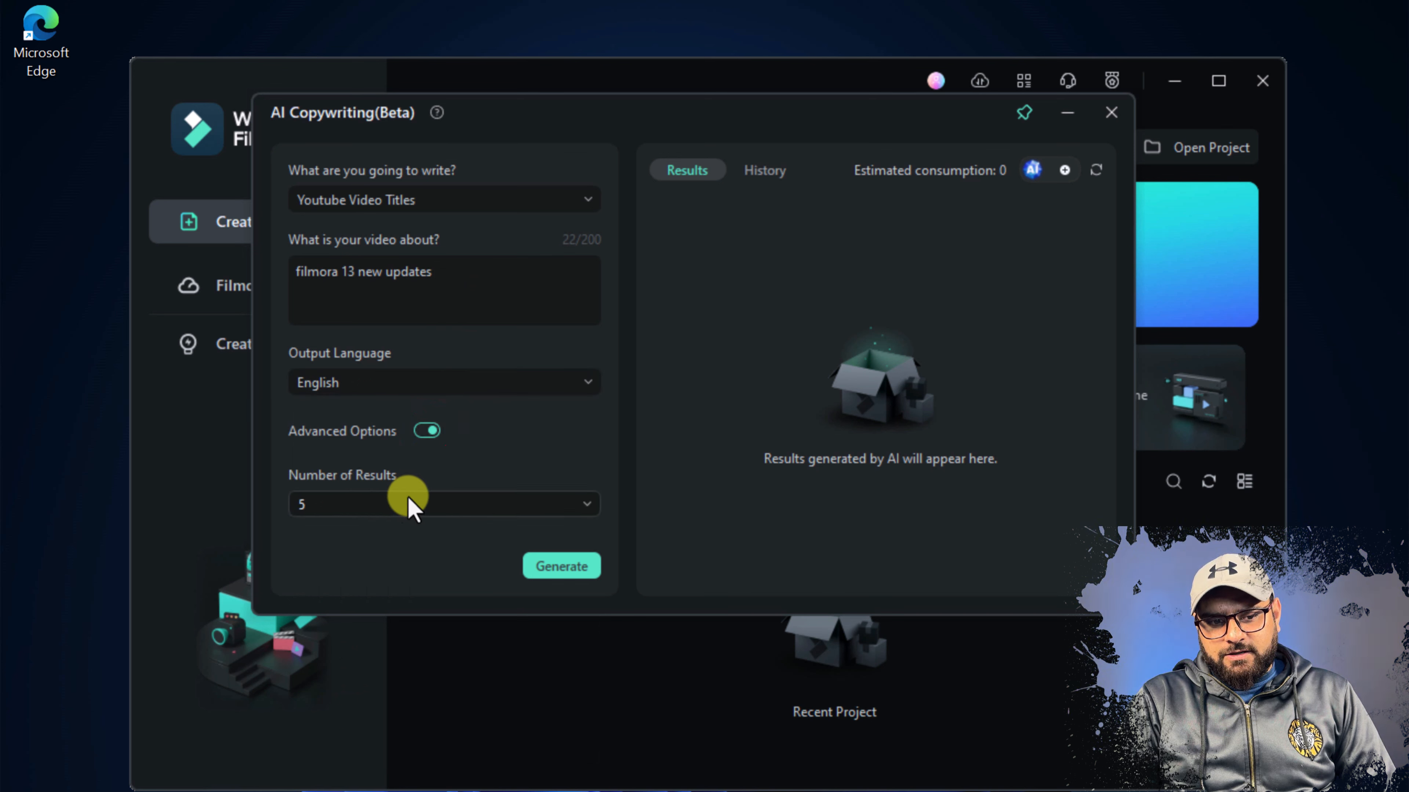
left_click(412, 506)
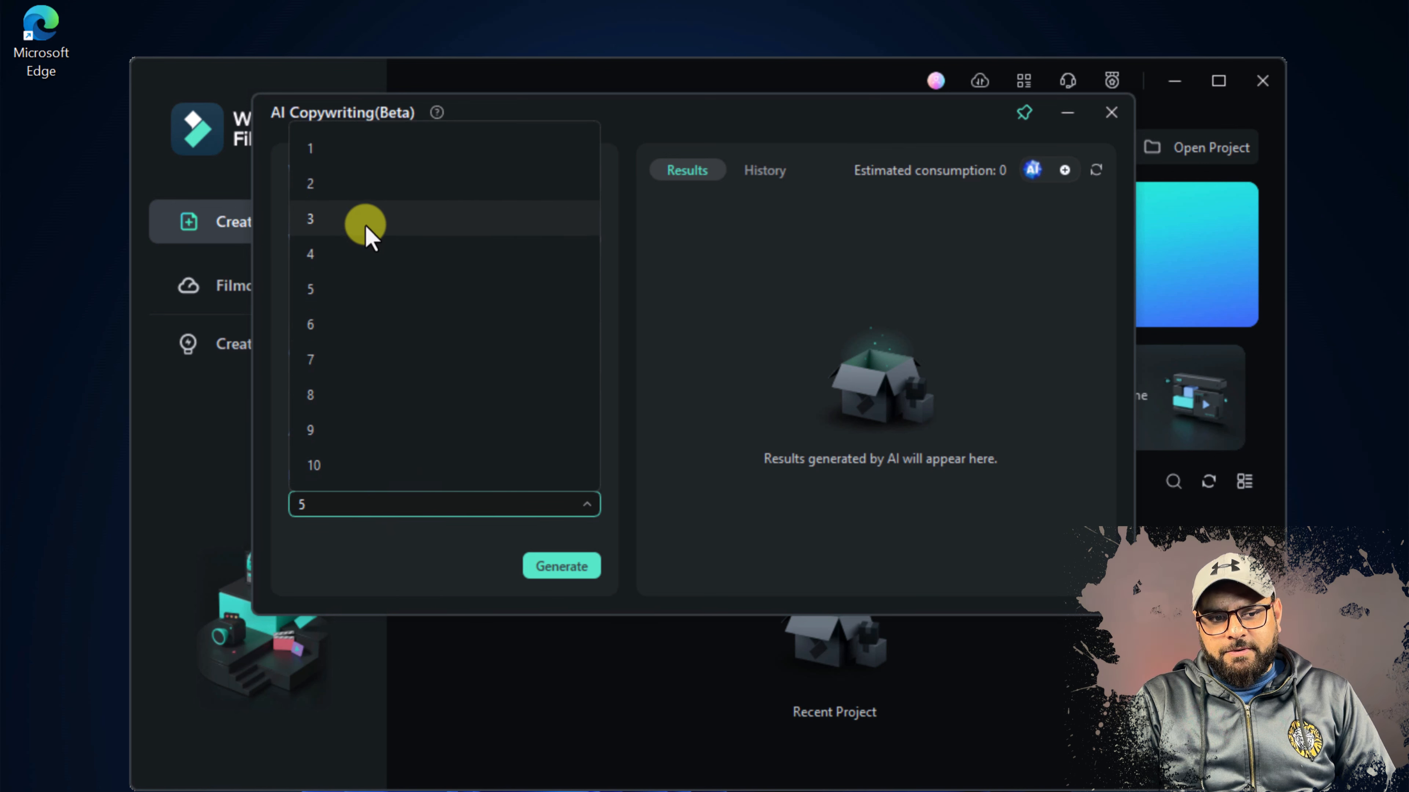
left_click(364, 286)
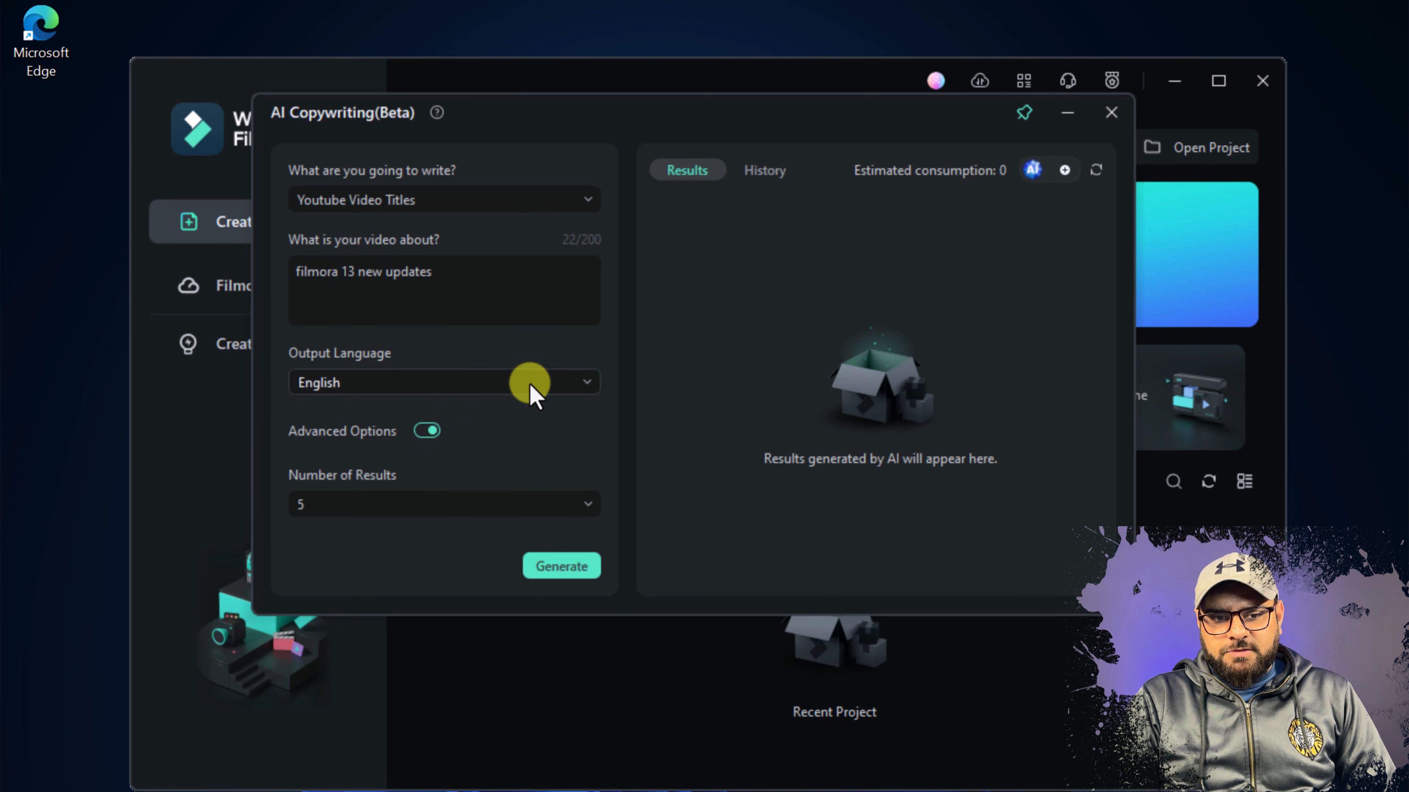
Step: Generate the YouTube video titles and look through the suggestions
left_click(567, 567)
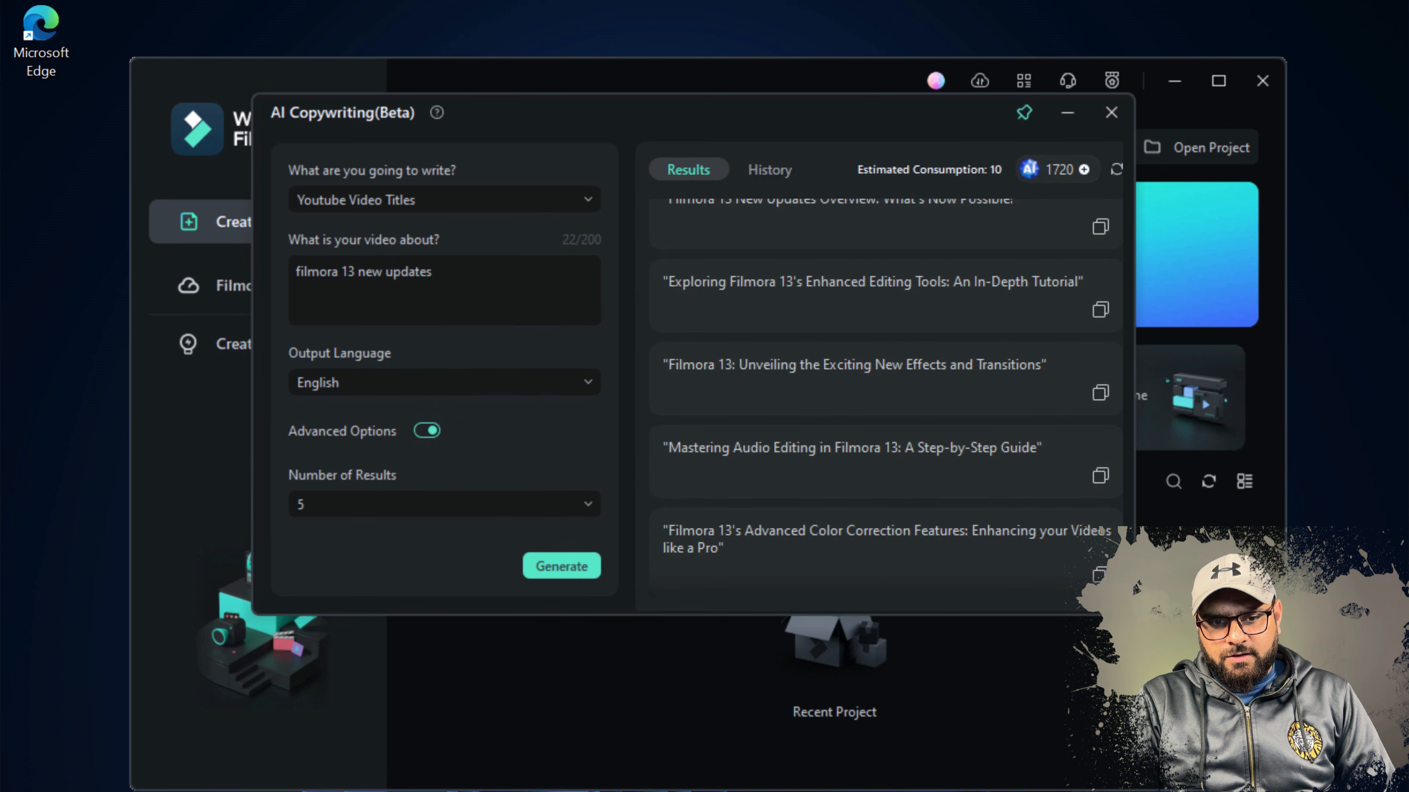
scroll(759, 495, "up", 1)
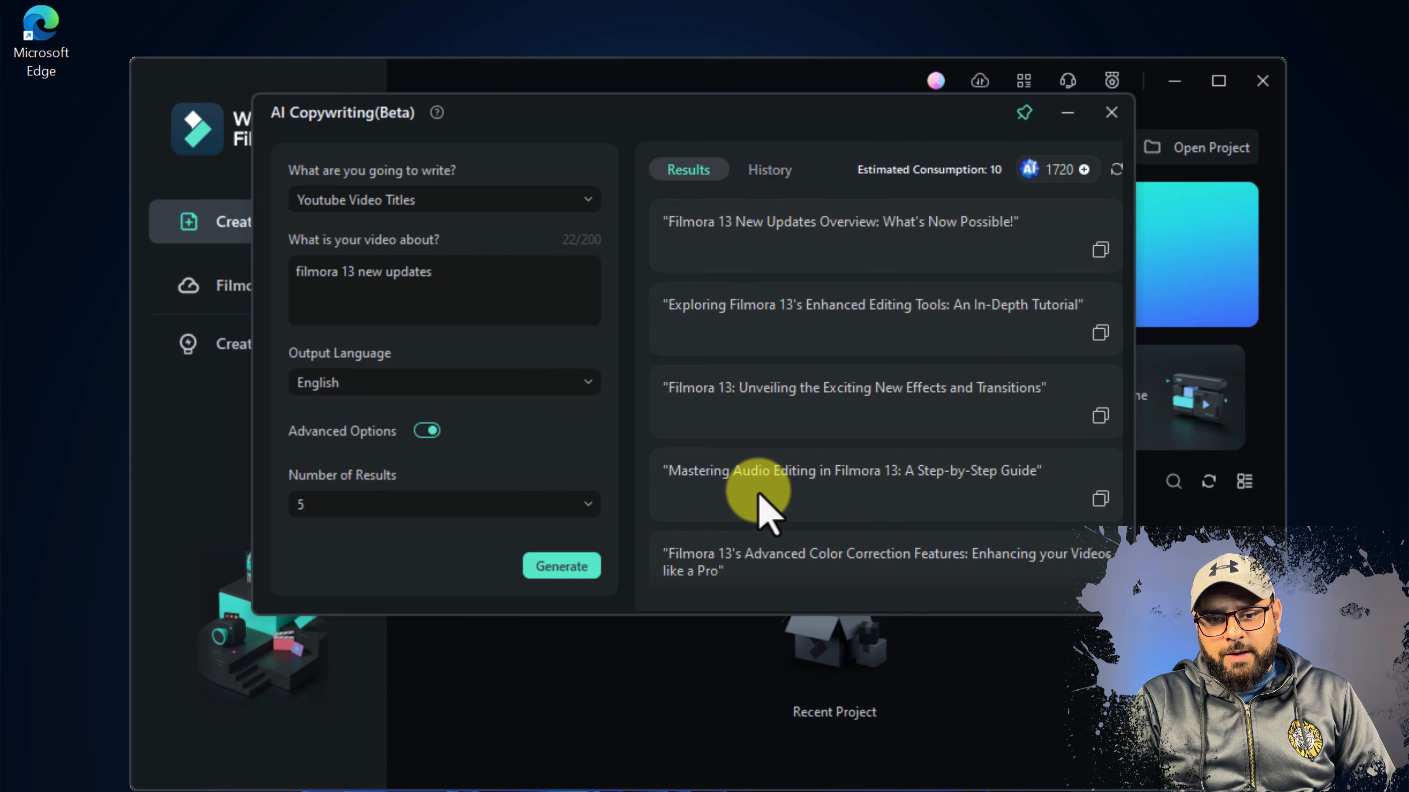
scroll(768, 513, "down", 1)
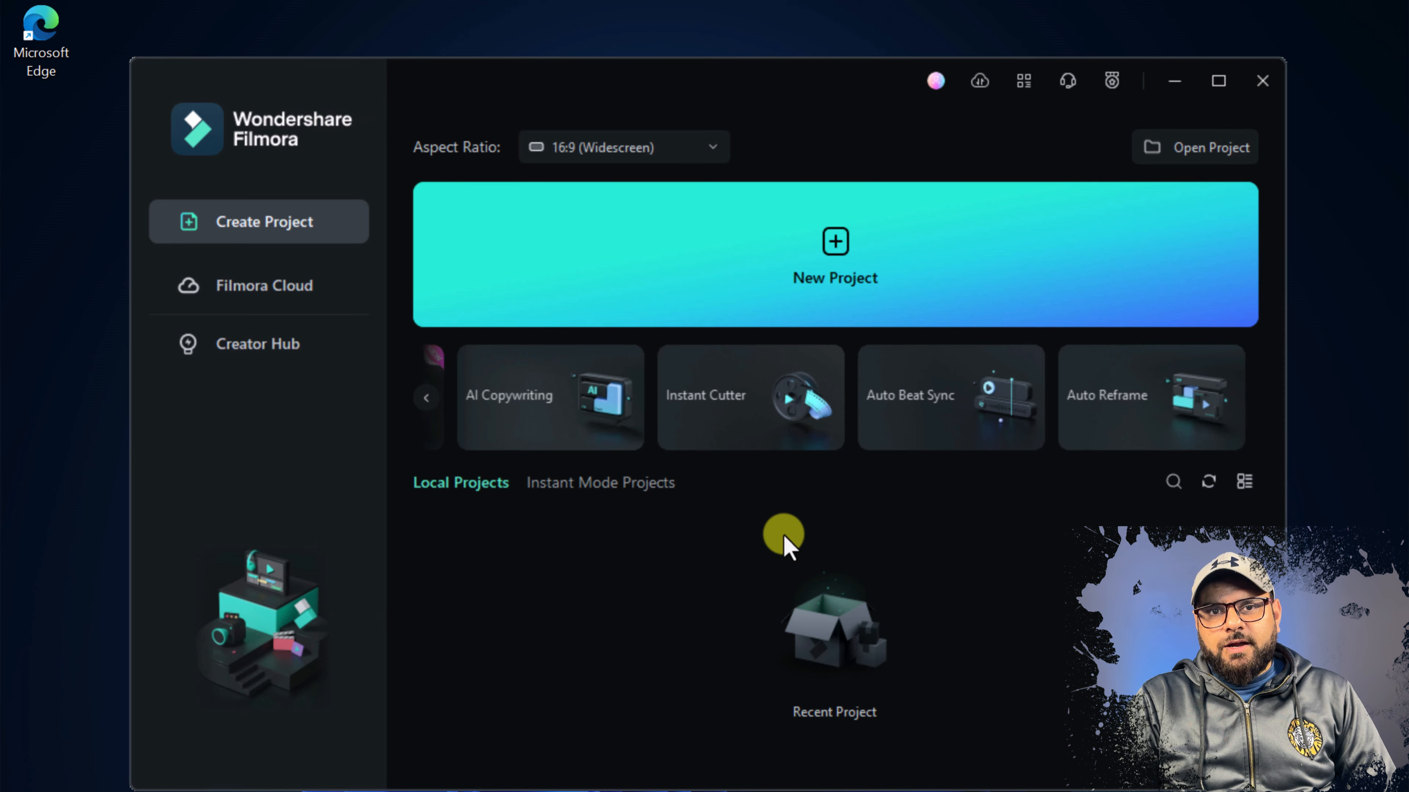
Step: Open Instant Cutter, glance at its Merge mode, and load the video lesson 01 A in Trim mode
mouse_move(737, 422)
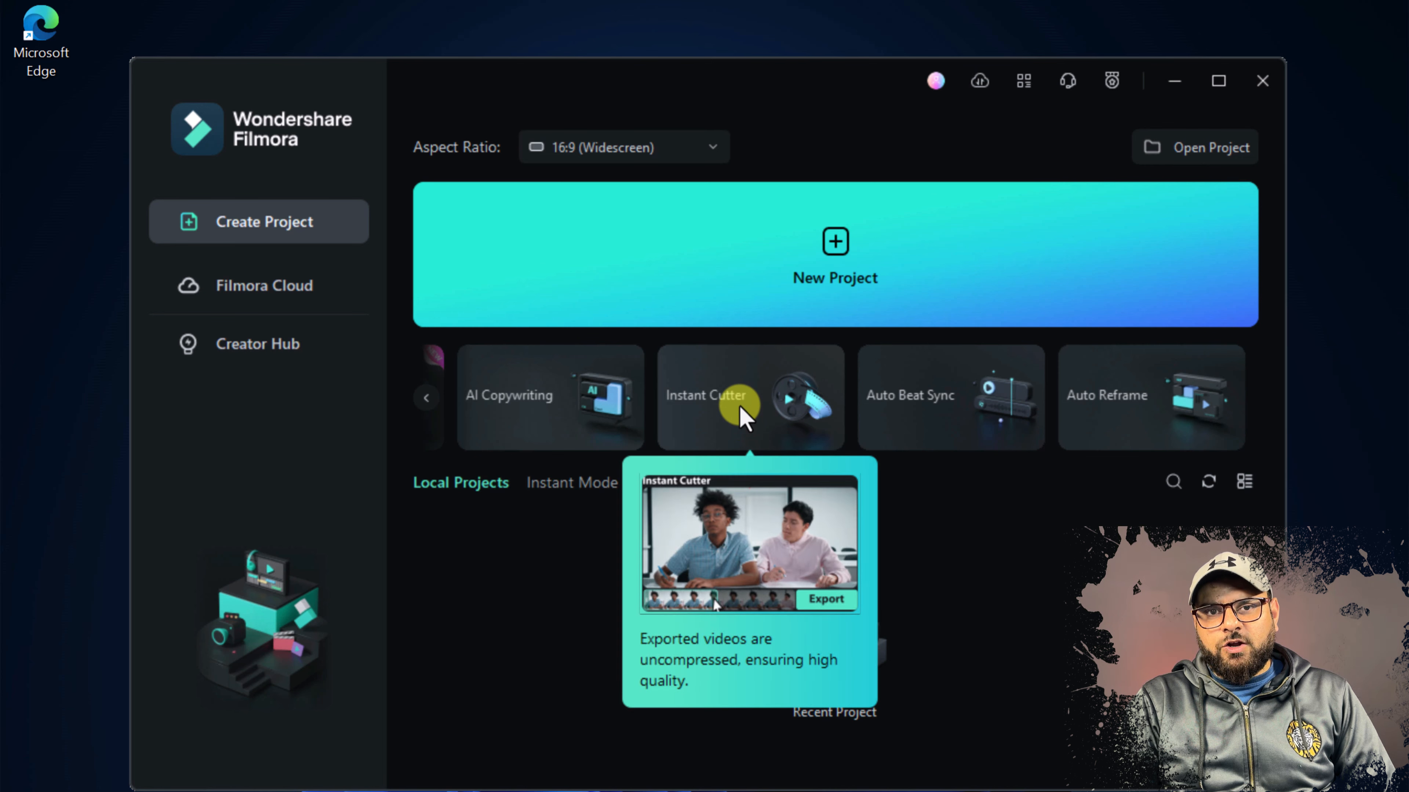
left_click(740, 408)
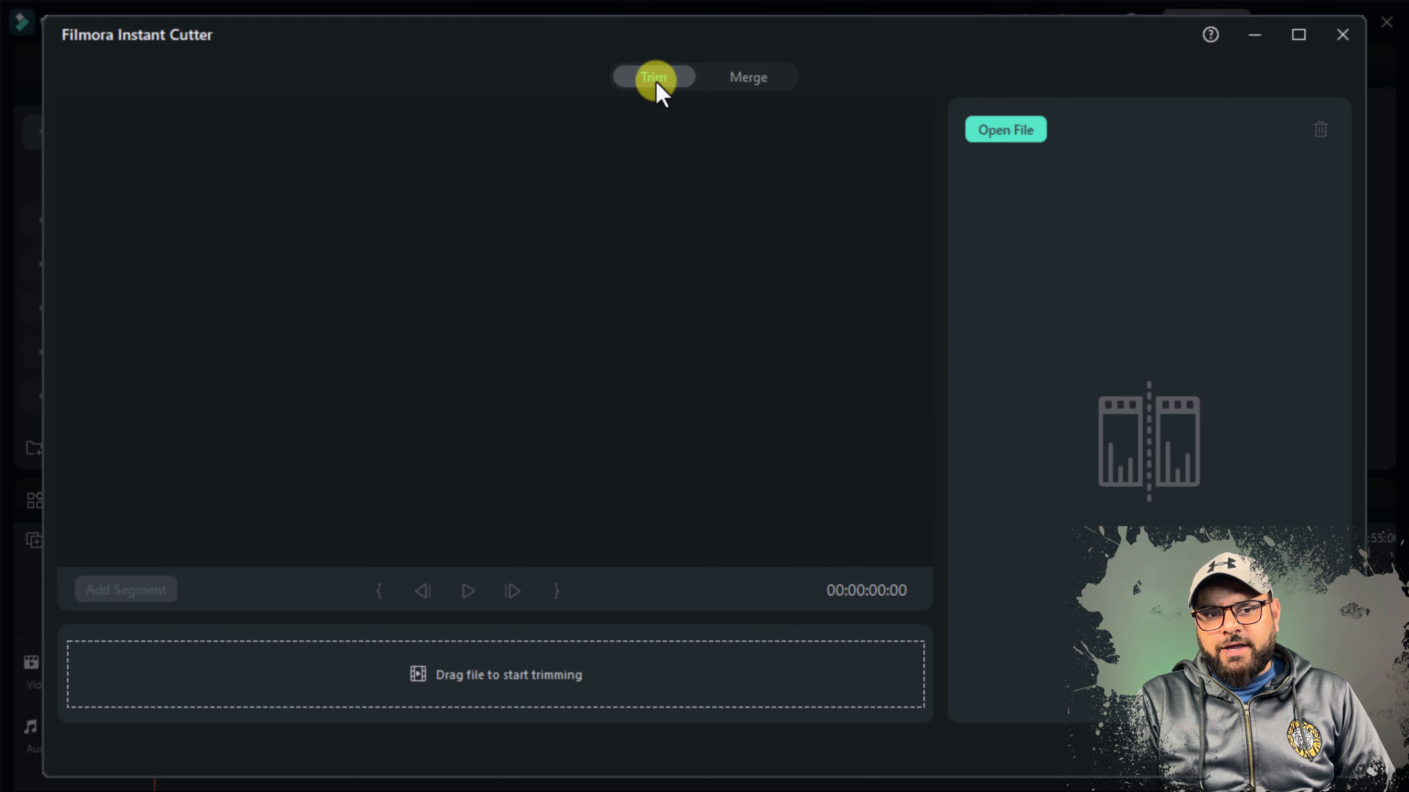
left_click(745, 77)
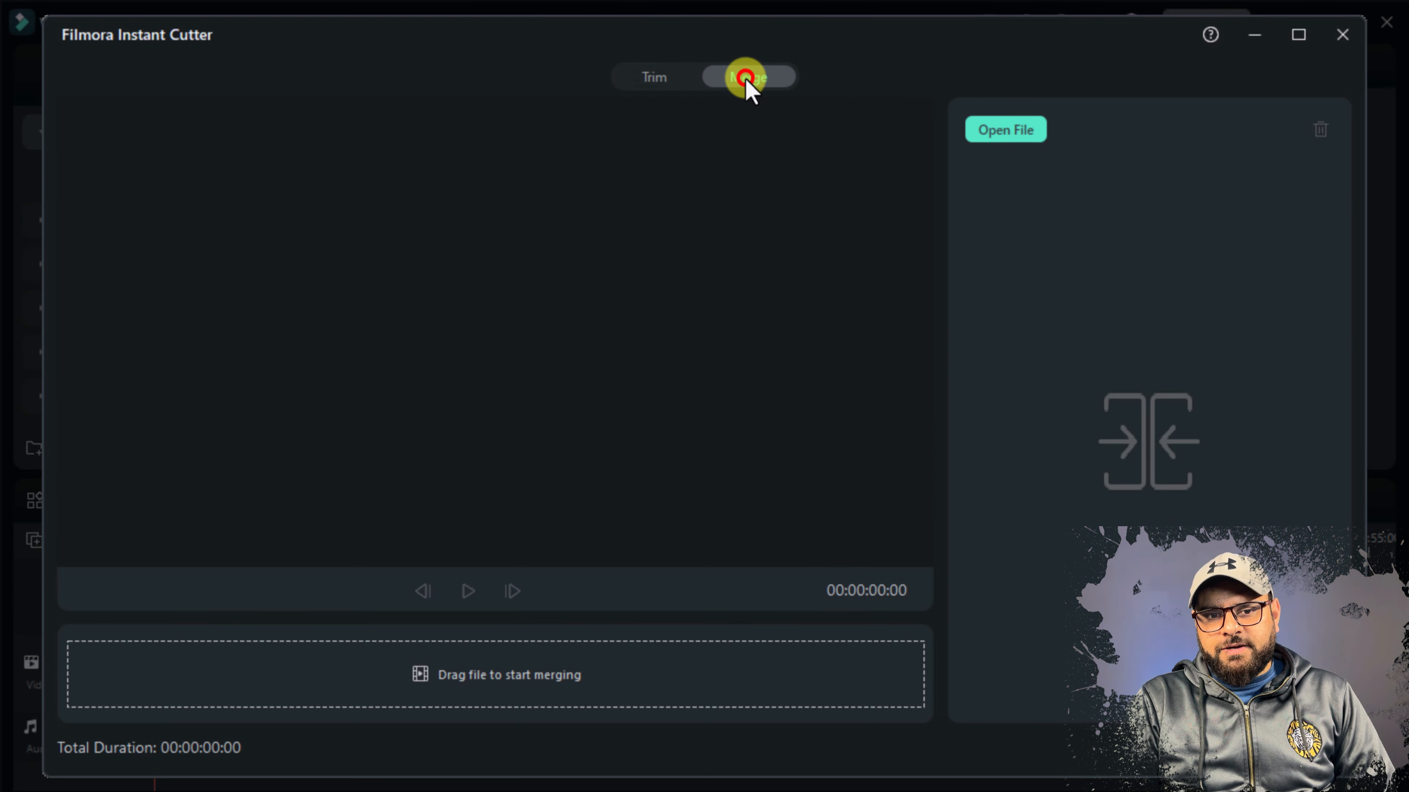
left_click(669, 79)
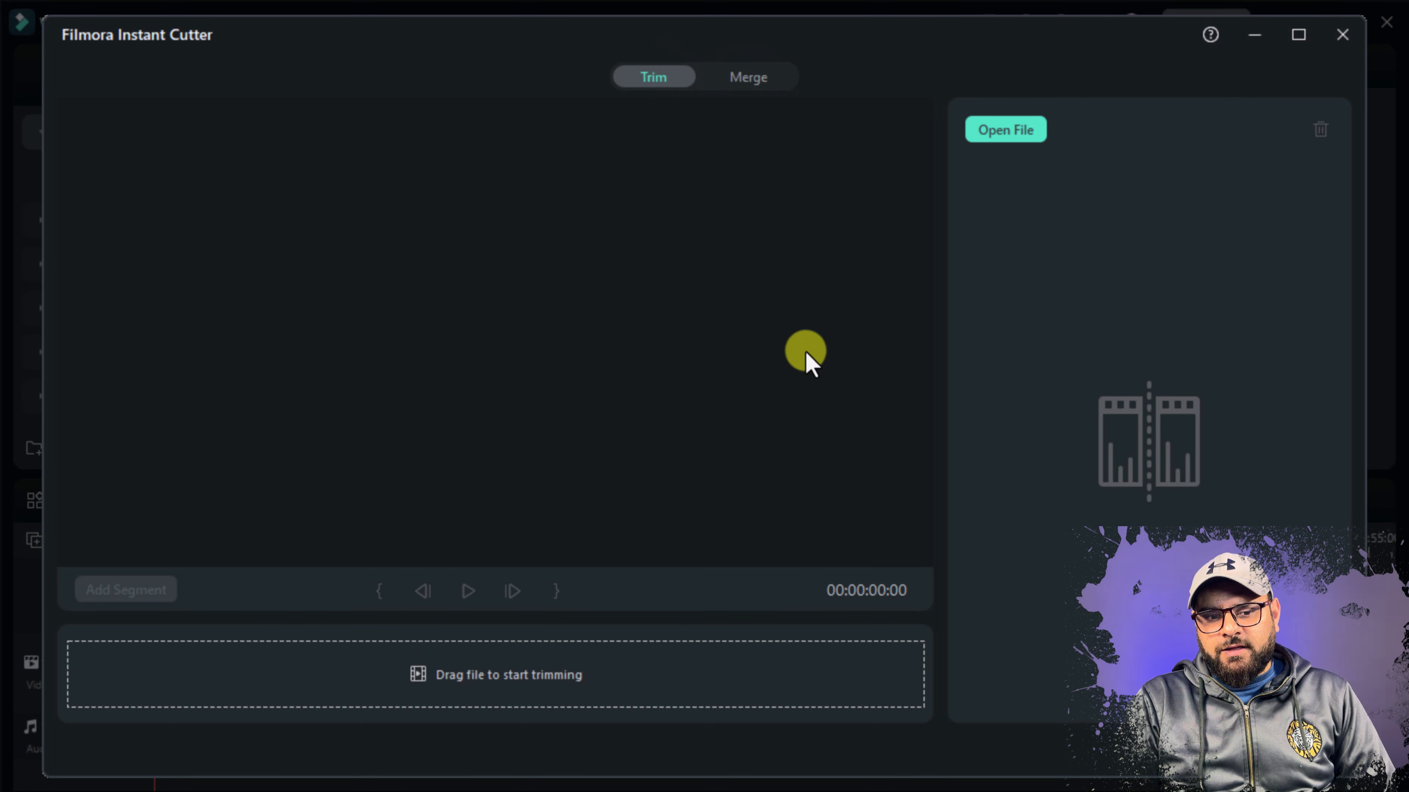
left_click(996, 130)
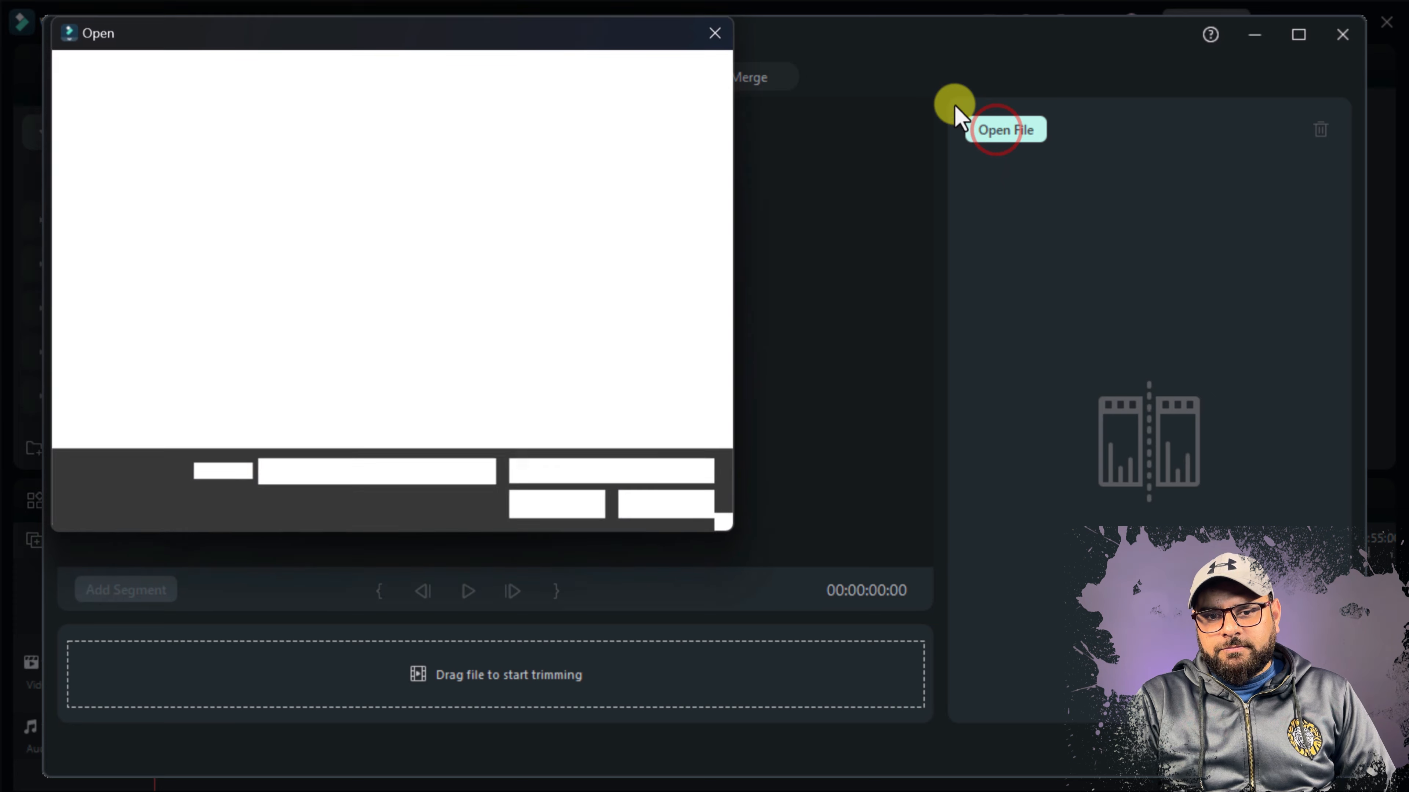
left_click(426, 245)
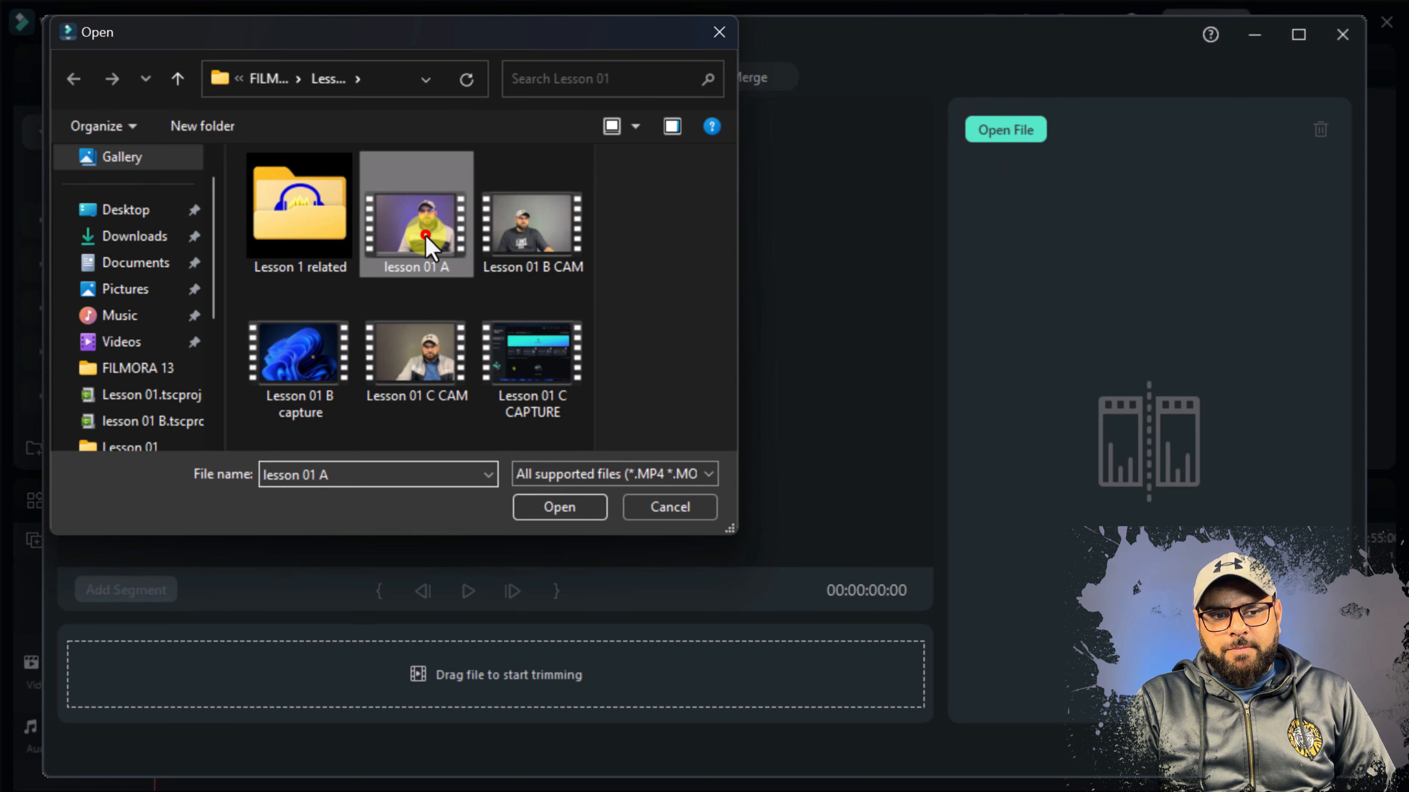
left_click(562, 508)
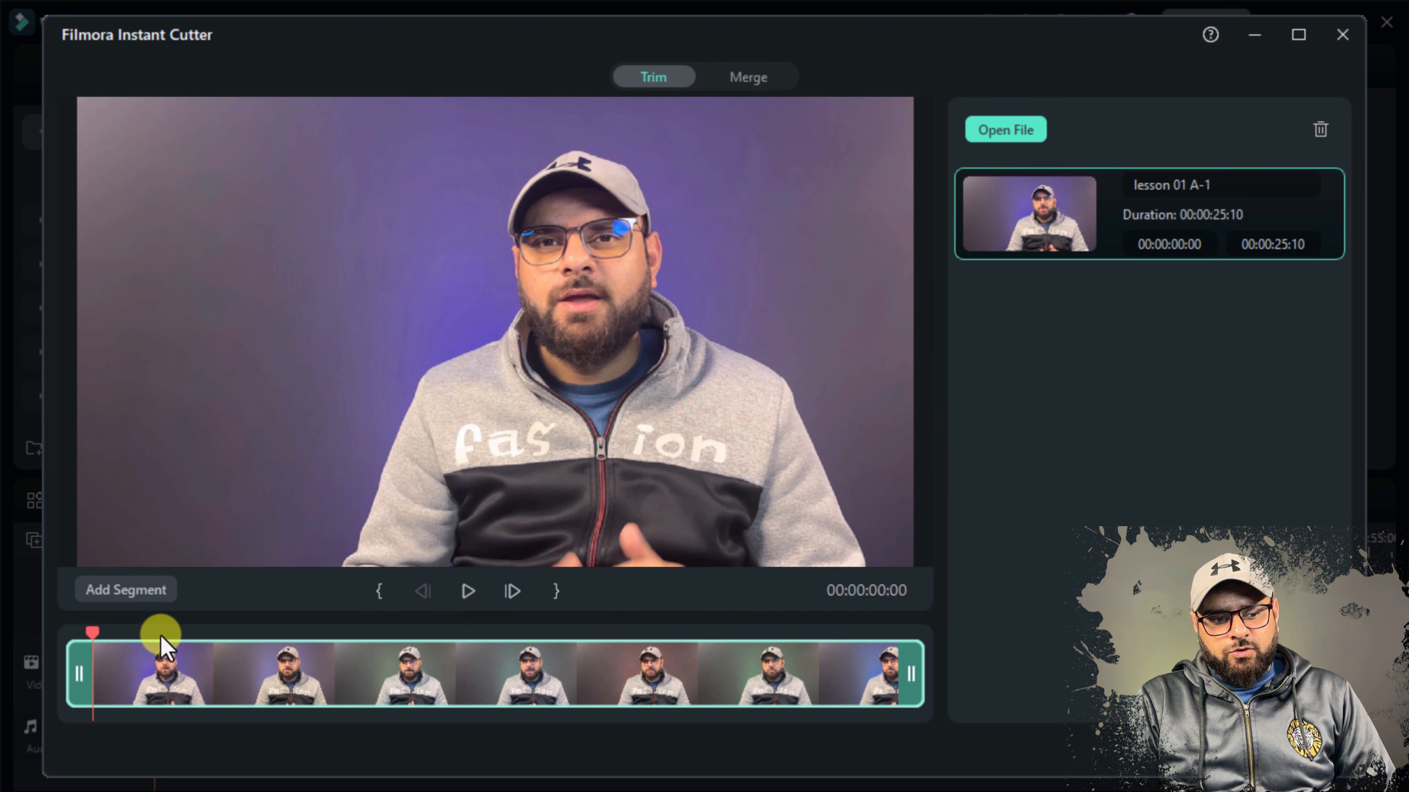
Step: Trim both ends of lesson 01 A so the clip runs from 00:00:04:13 to 00:00:21:28
left_click_drag(78, 674, 228, 688)
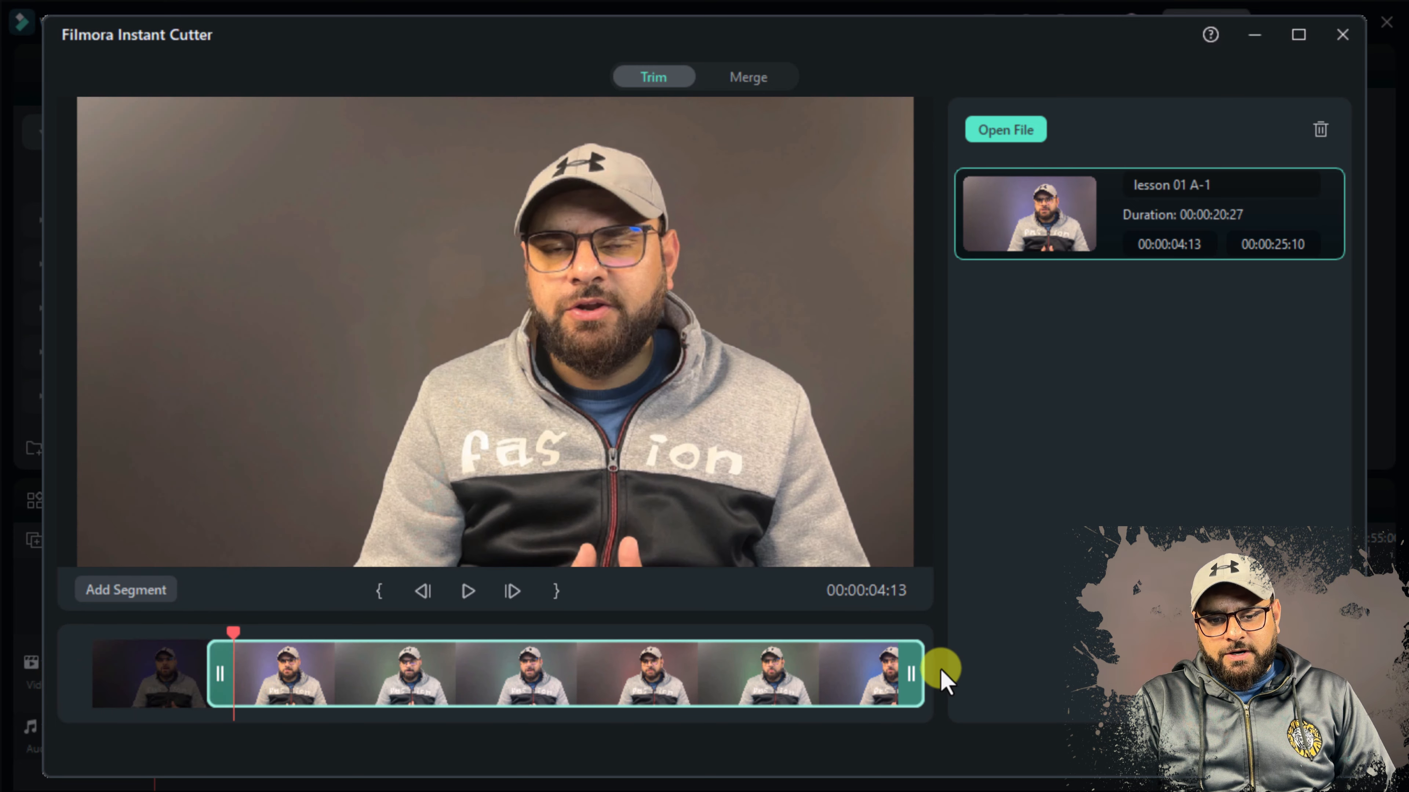
left_click_drag(915, 677, 806, 688)
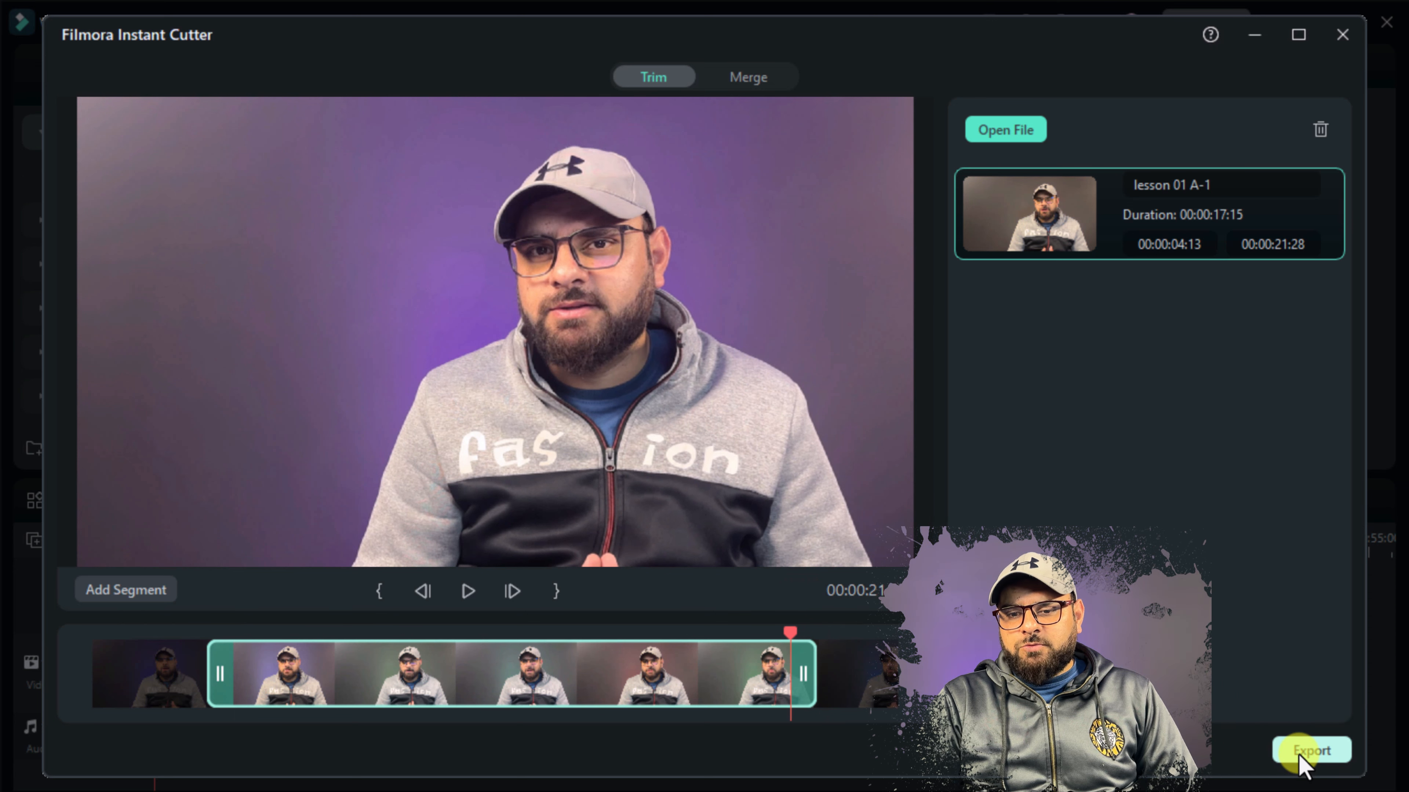
Step: Open the export settings for the trimmed clip and view the available When Done actions
left_click(1299, 752)
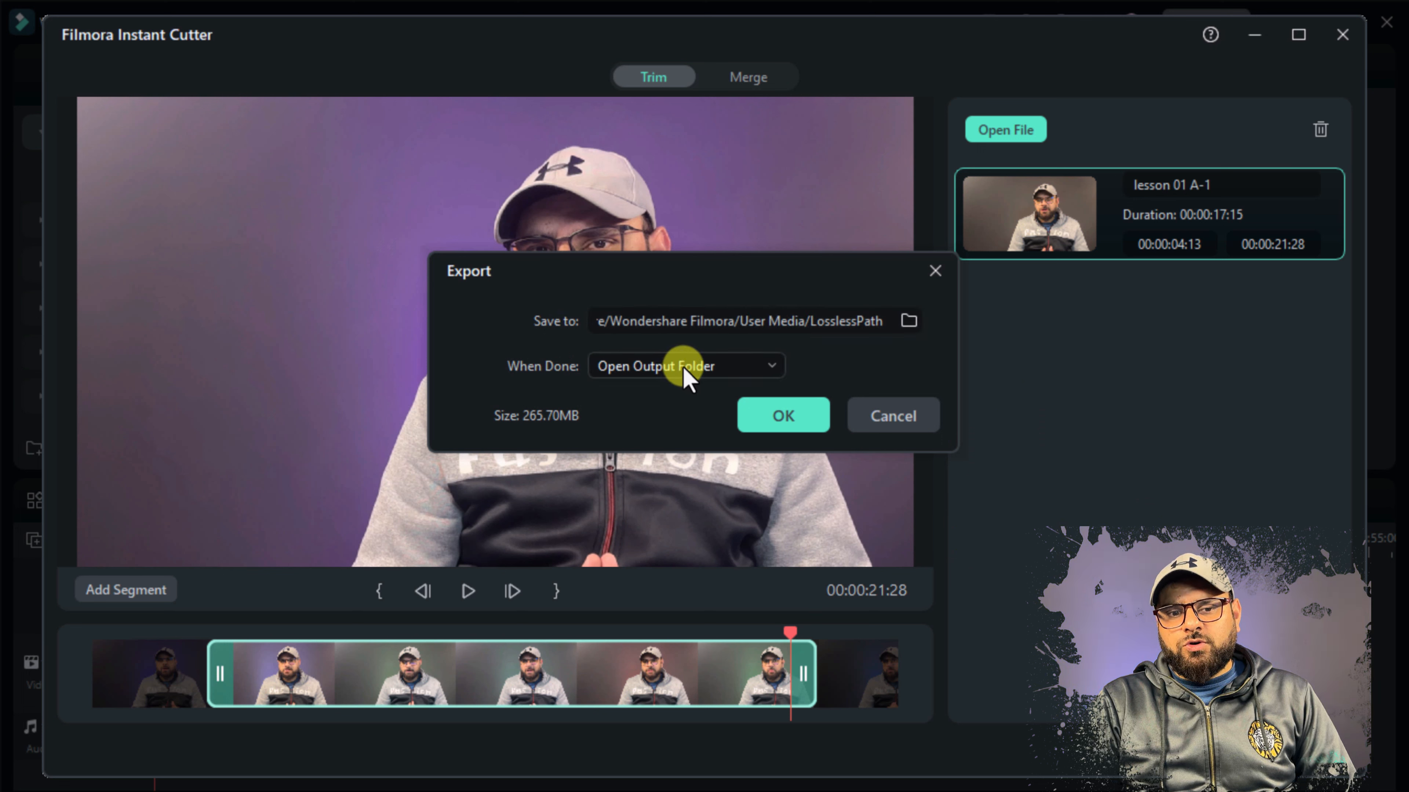
left_click(714, 366)
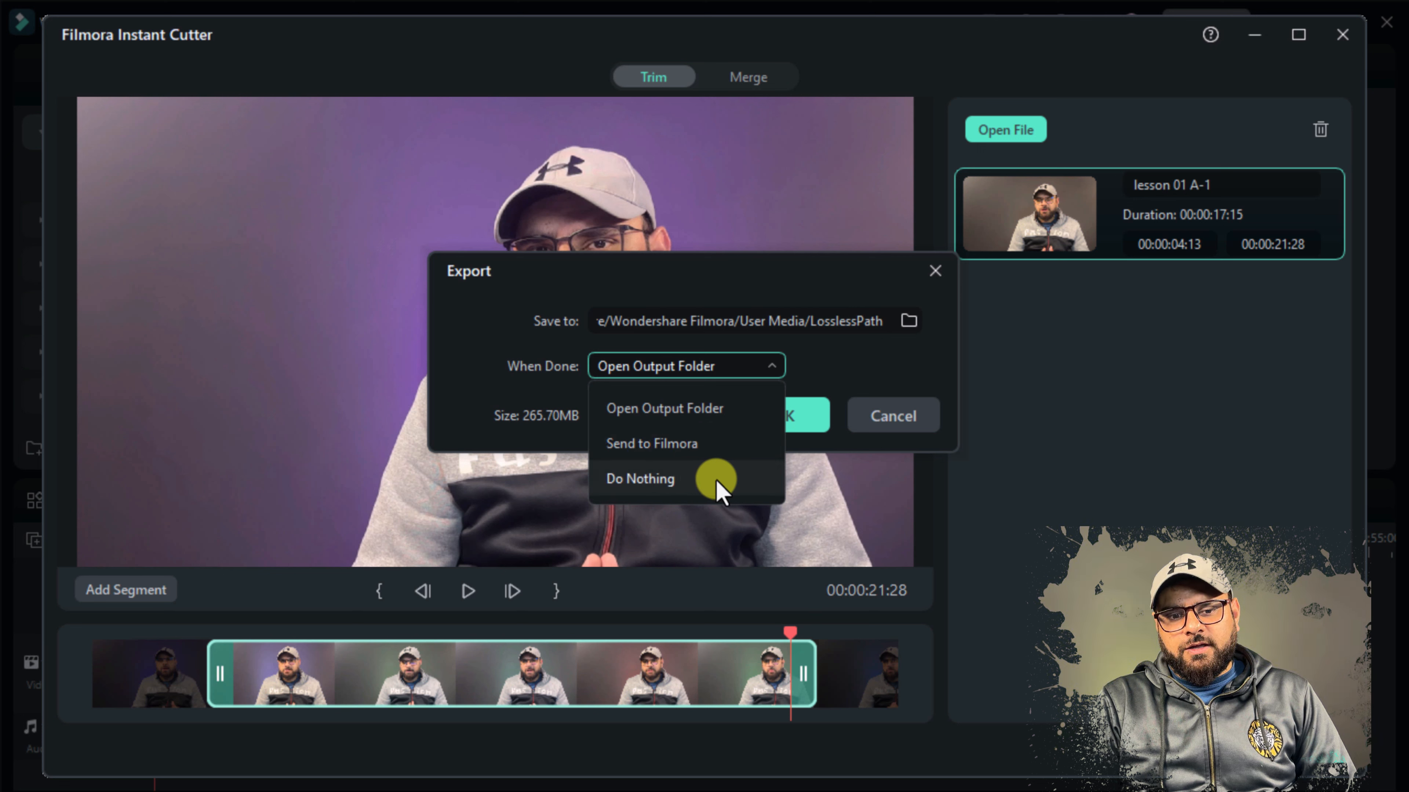
left_click(823, 367)
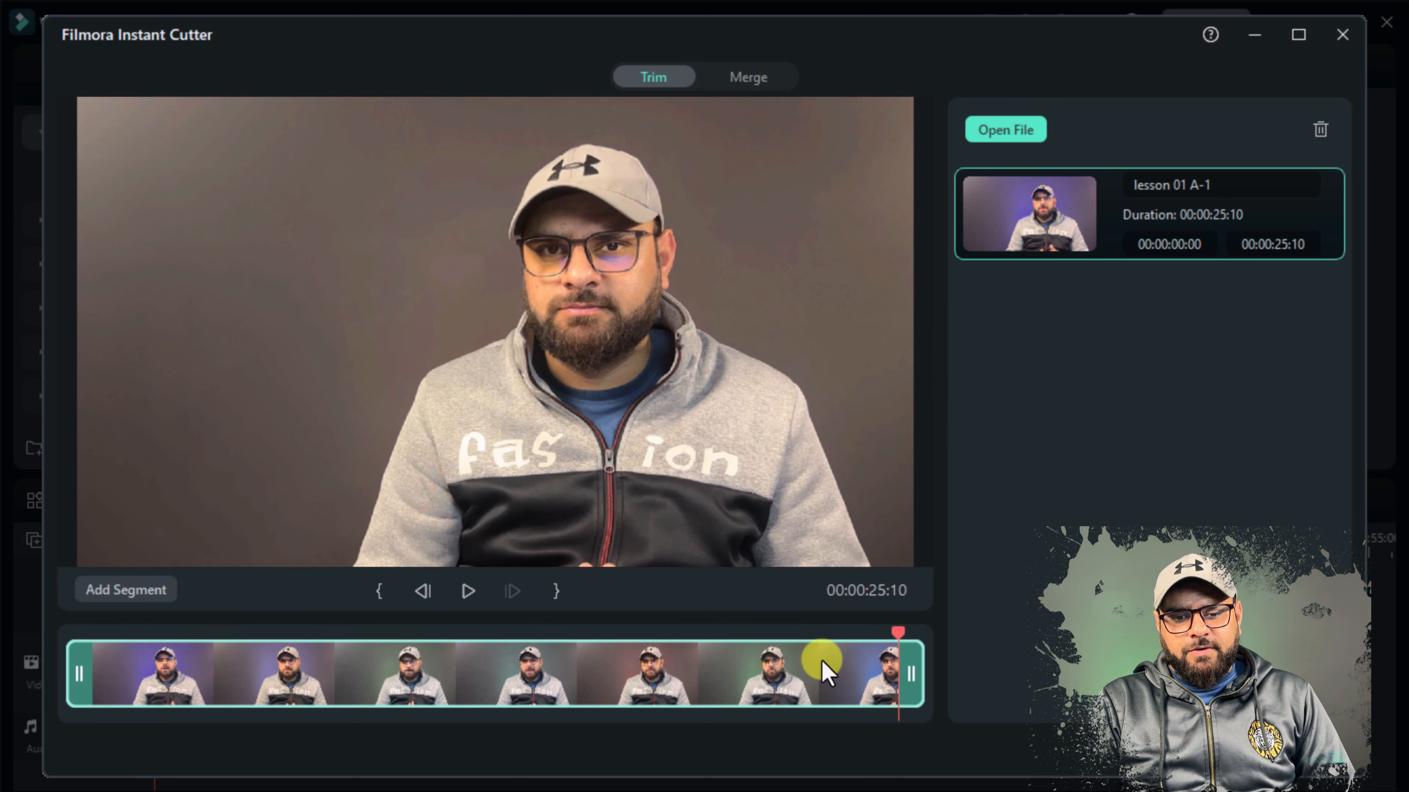
Step: Define four segments of lesson 01 A, the first ending at 00:00:03:20, the second starting at 00:00:07:12, the others at 00:00:12:00, and start exporting
left_click_drag(908, 681, 220, 655)
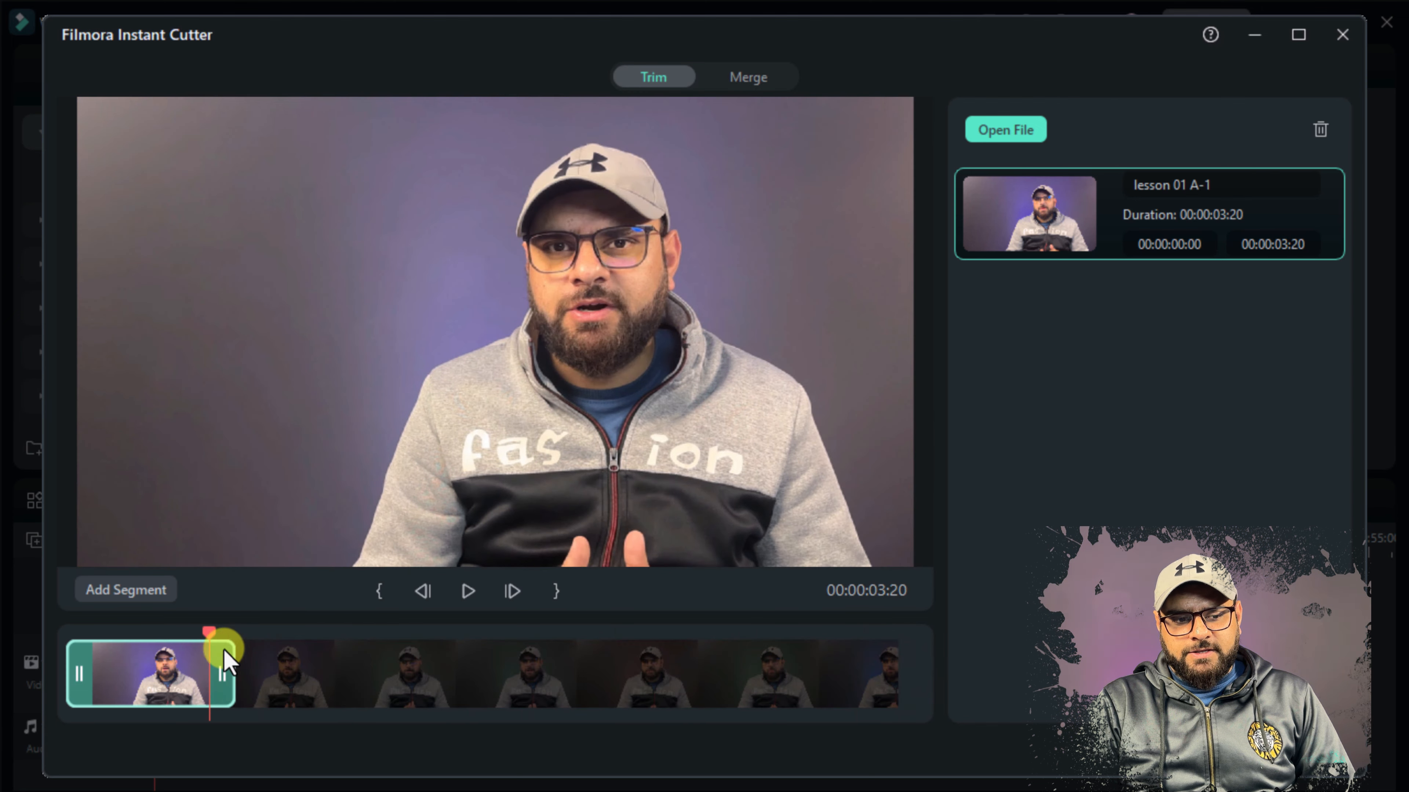
left_click(149, 594)
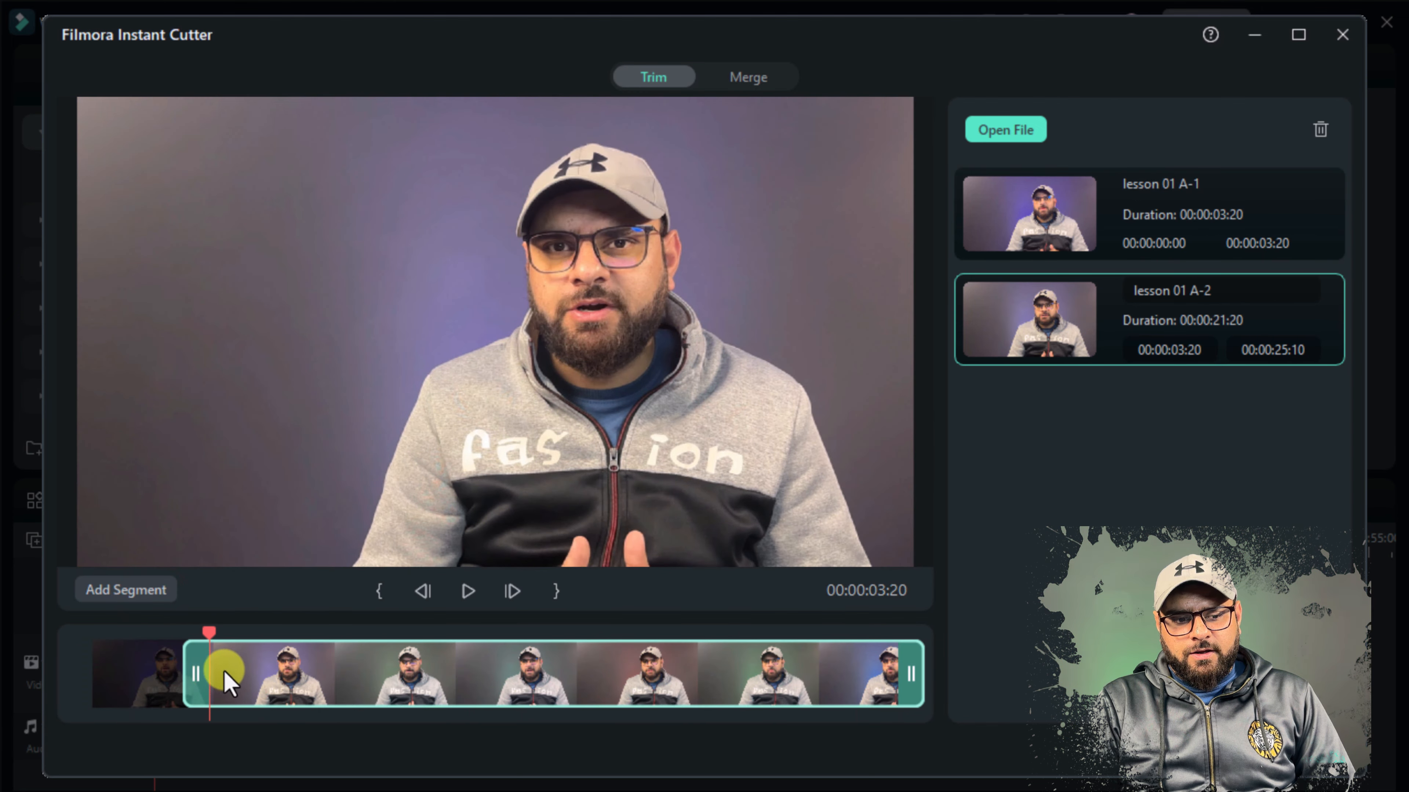
left_click_drag(226, 674, 460, 712)
left_click(140, 595)
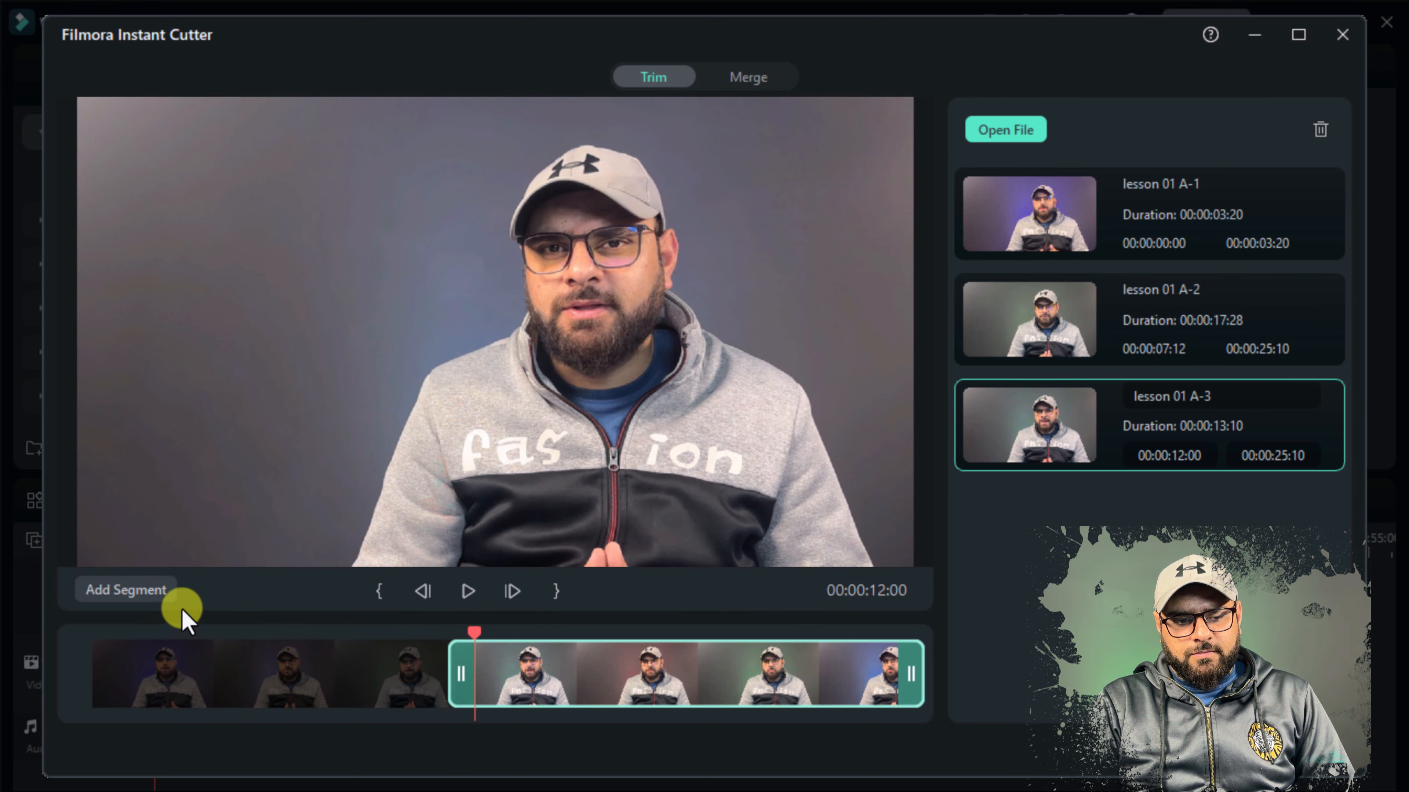
left_click(151, 591)
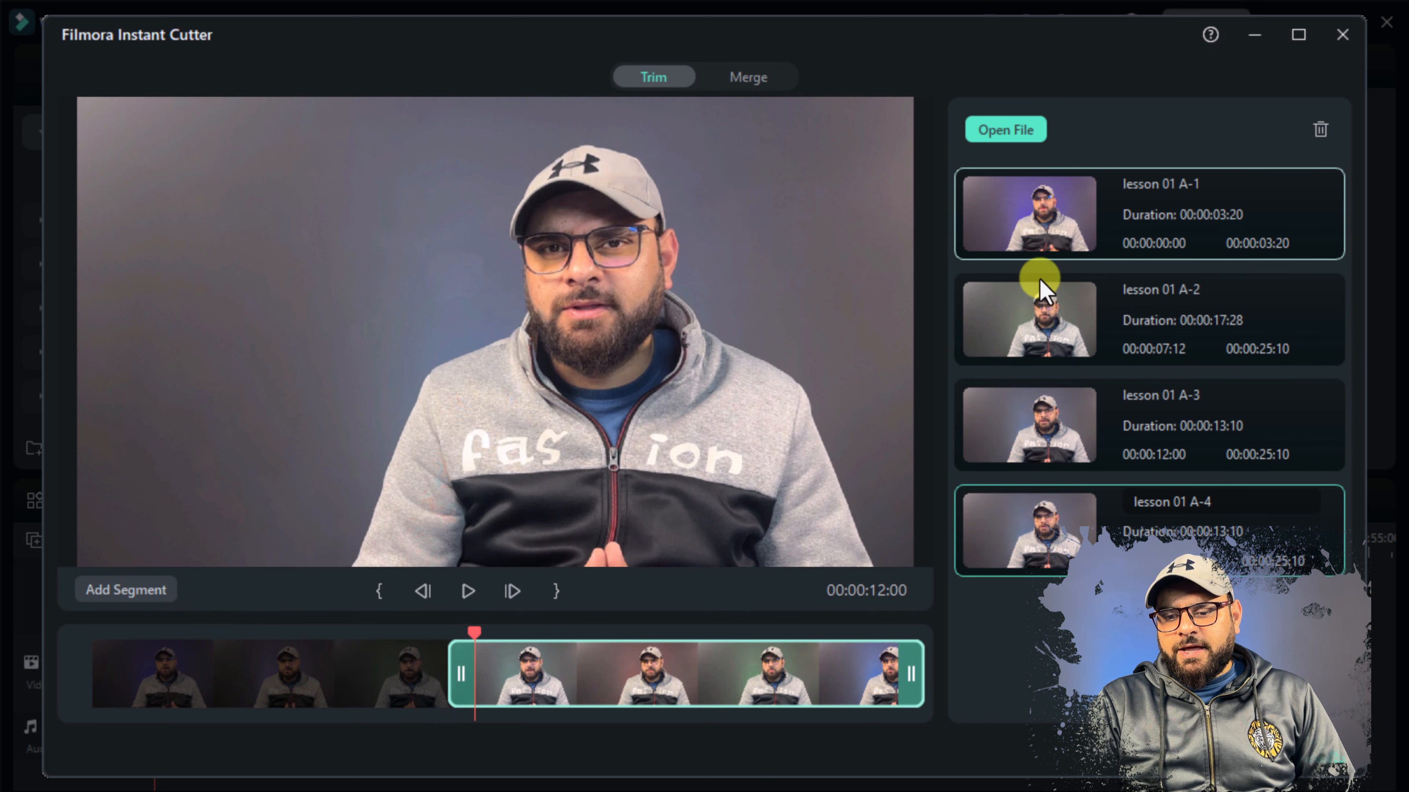
left_click(1311, 750)
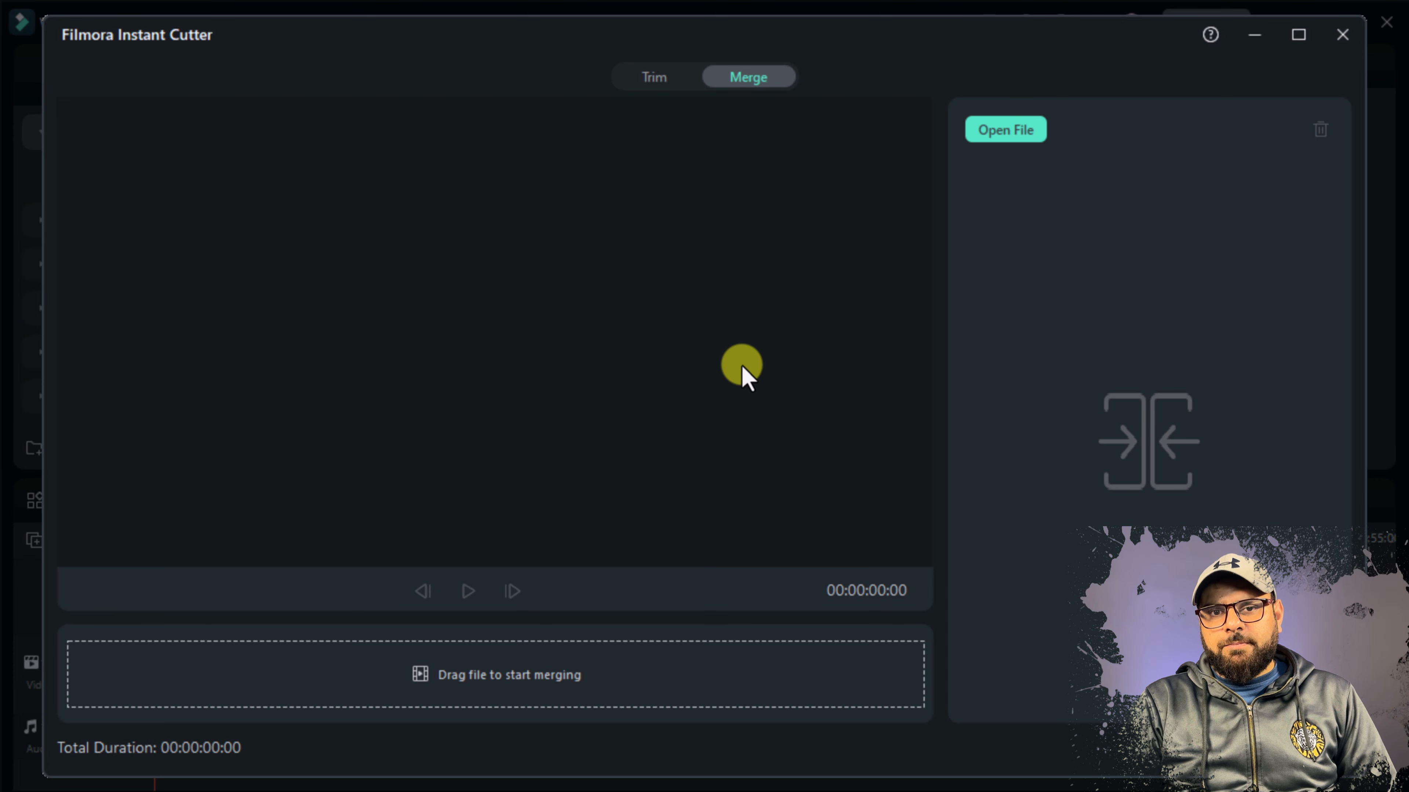
Step: Load the videos lesson 01 A and Lesson 01 B CAM into Instant Cutter's Merge mode
left_click(1010, 129)
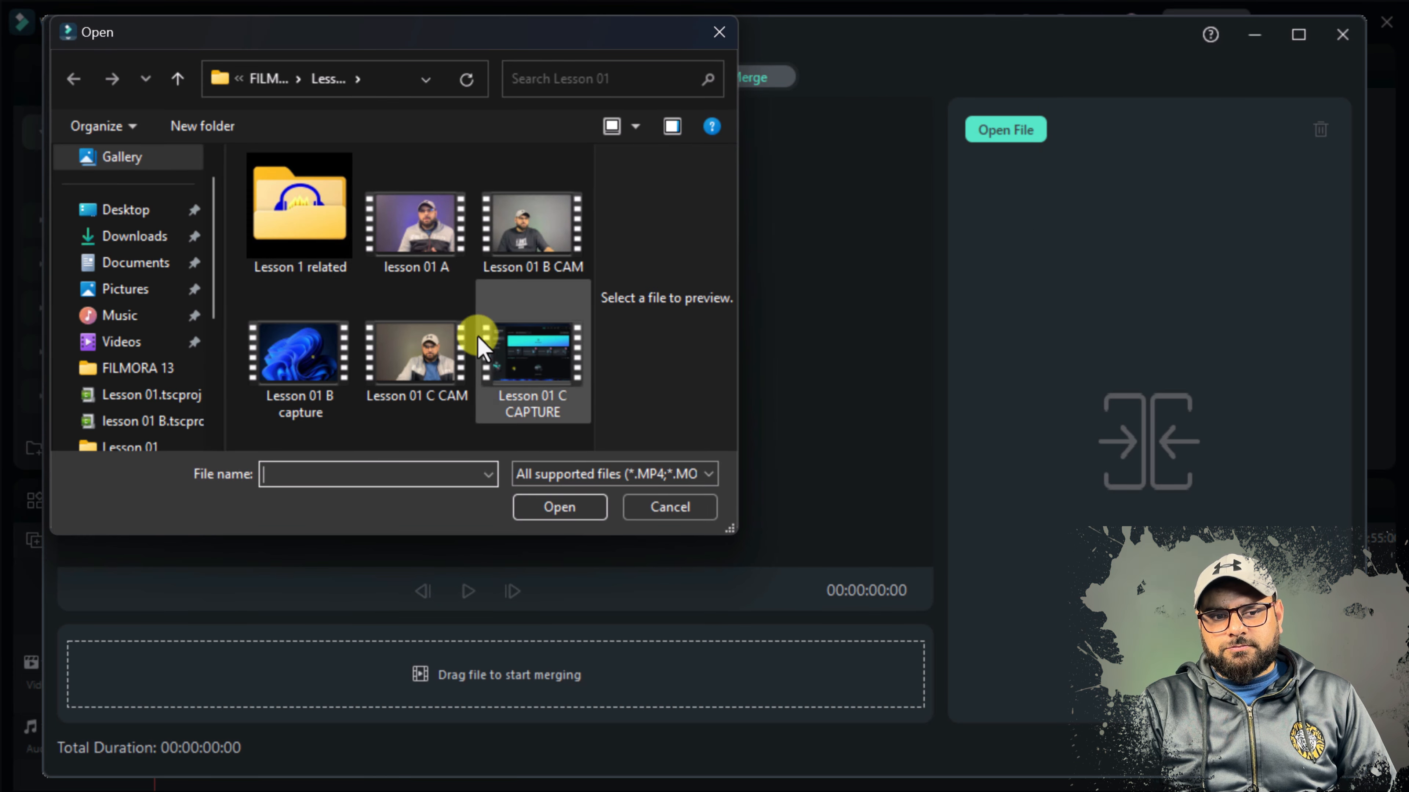
left_click(431, 244)
left_click(554, 504)
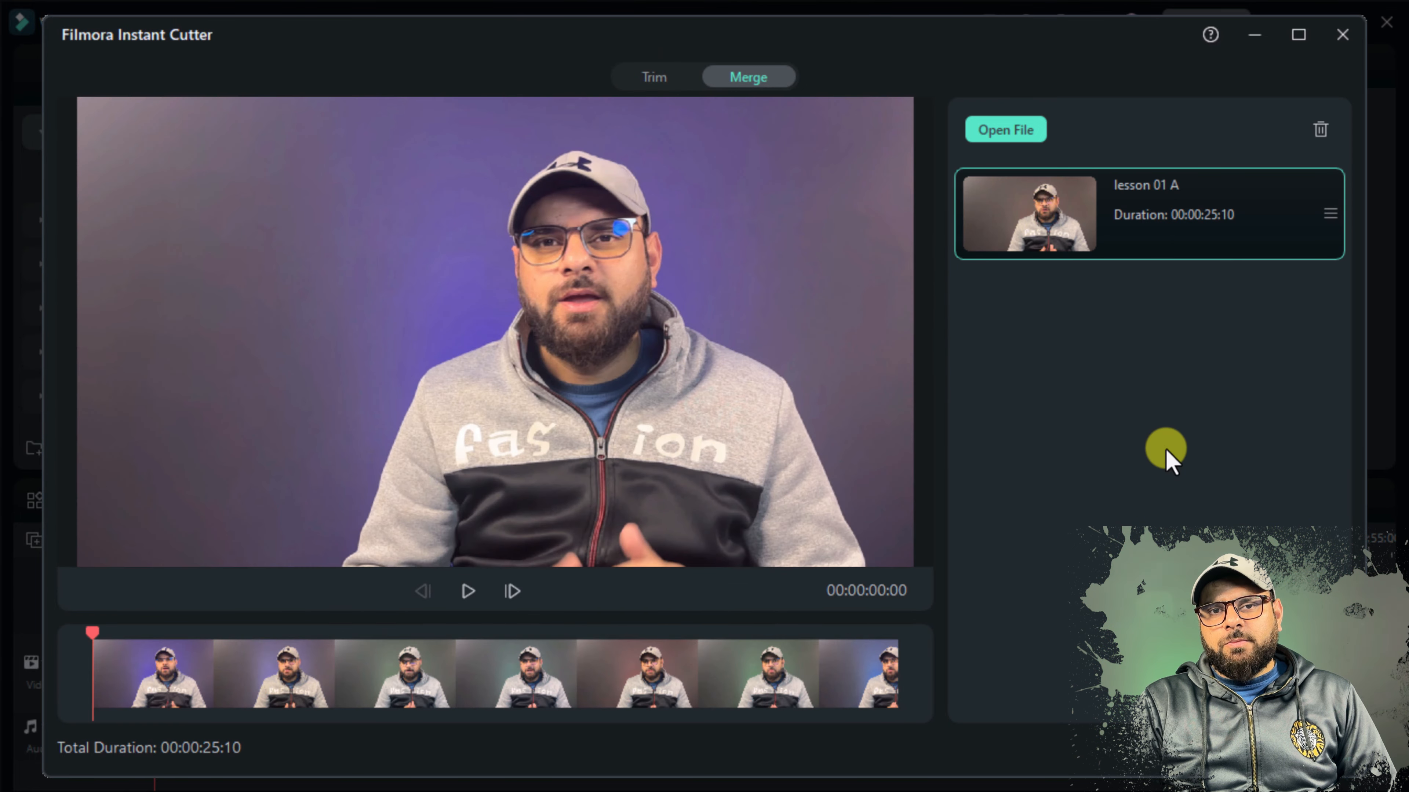
left_click(1007, 134)
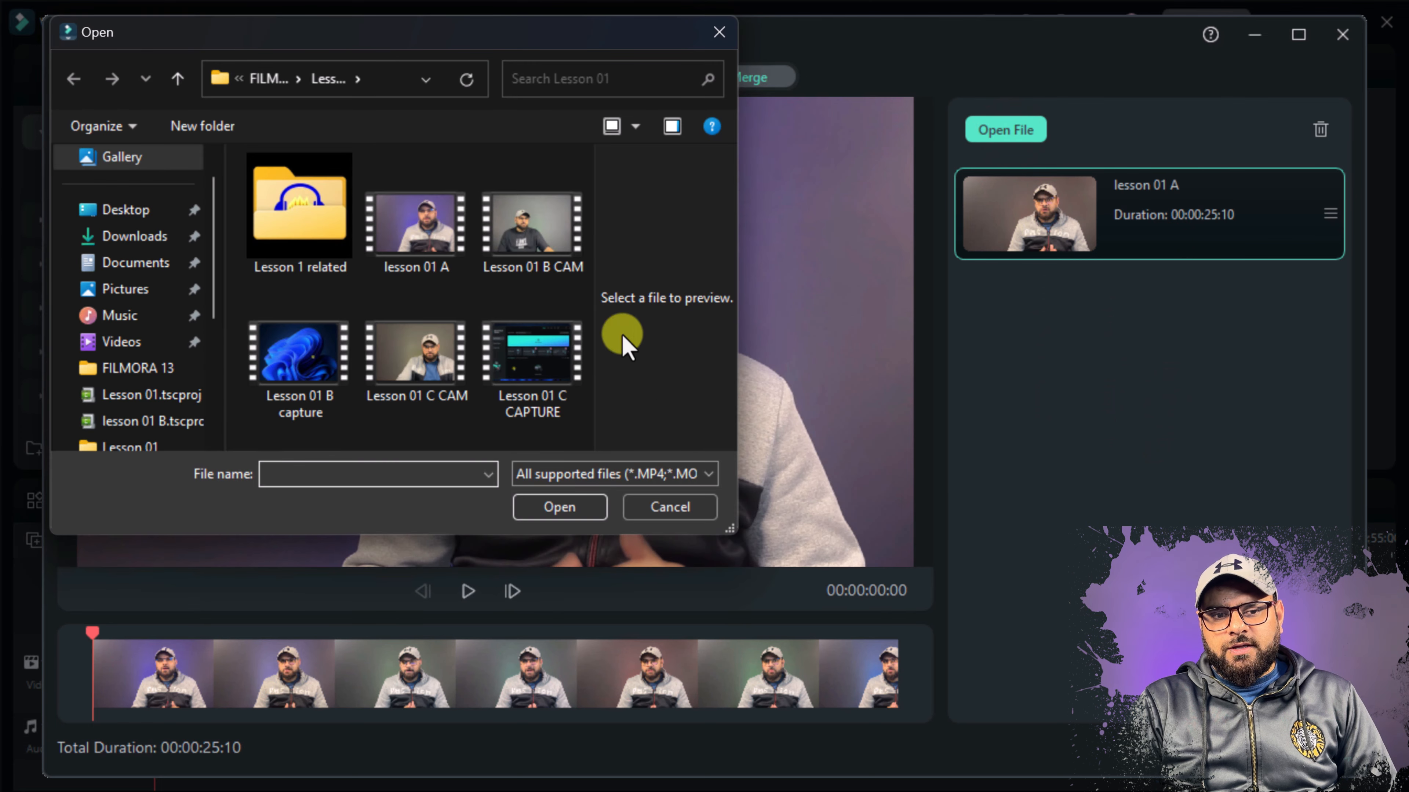
left_click(533, 234)
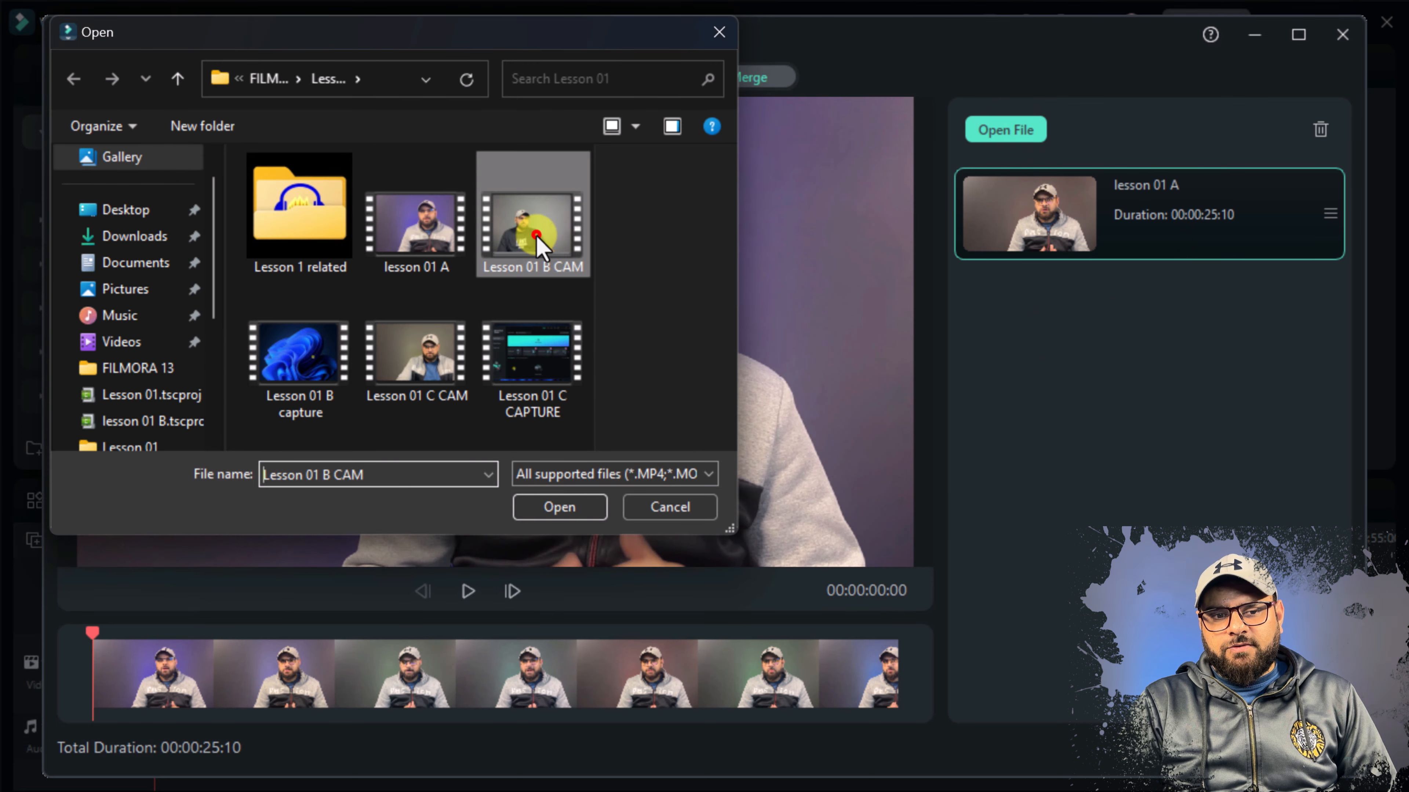
left_click(580, 506)
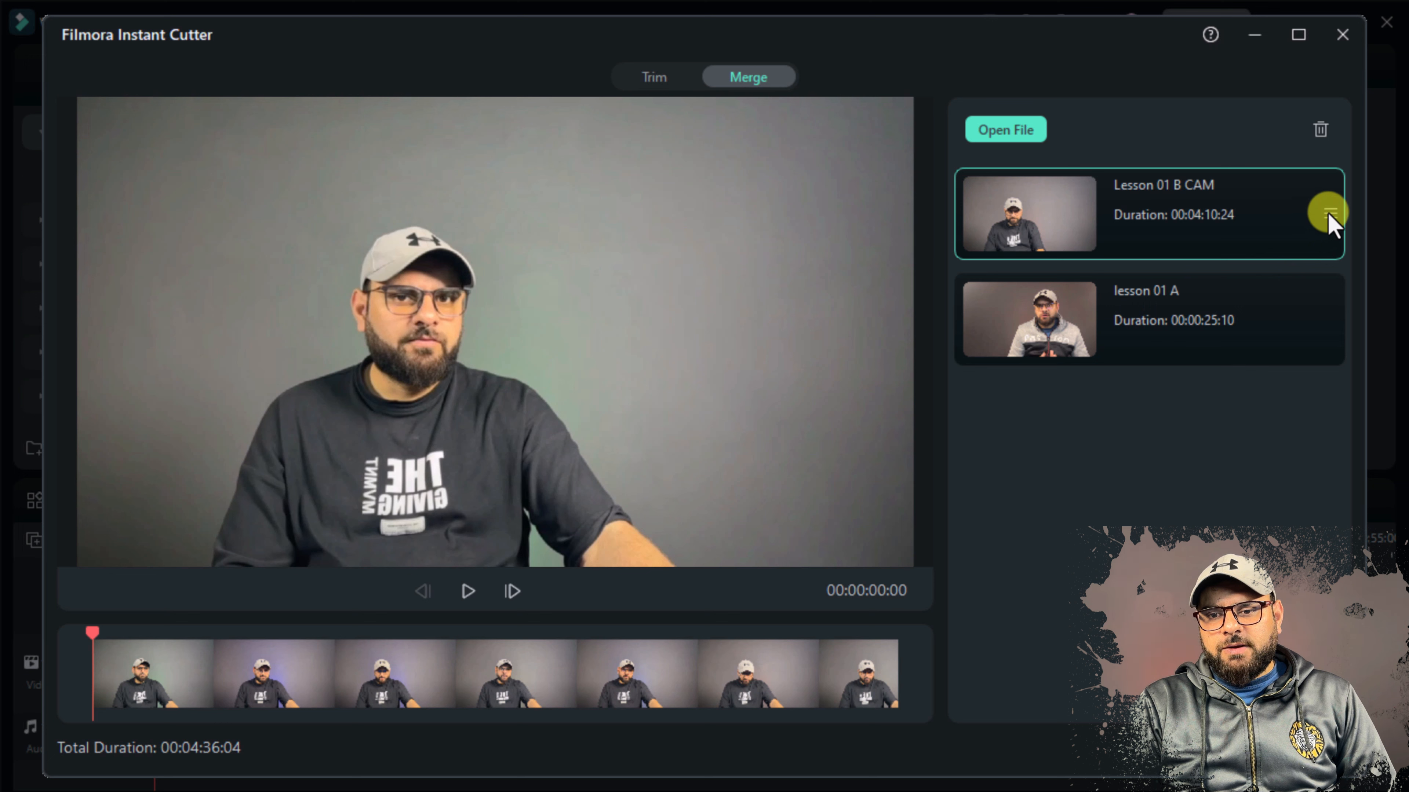
Step: Move Lesson 01 B CAM below lesson 01 A in the merge order and open the export settings
left_click_drag(1322, 222, 1299, 291)
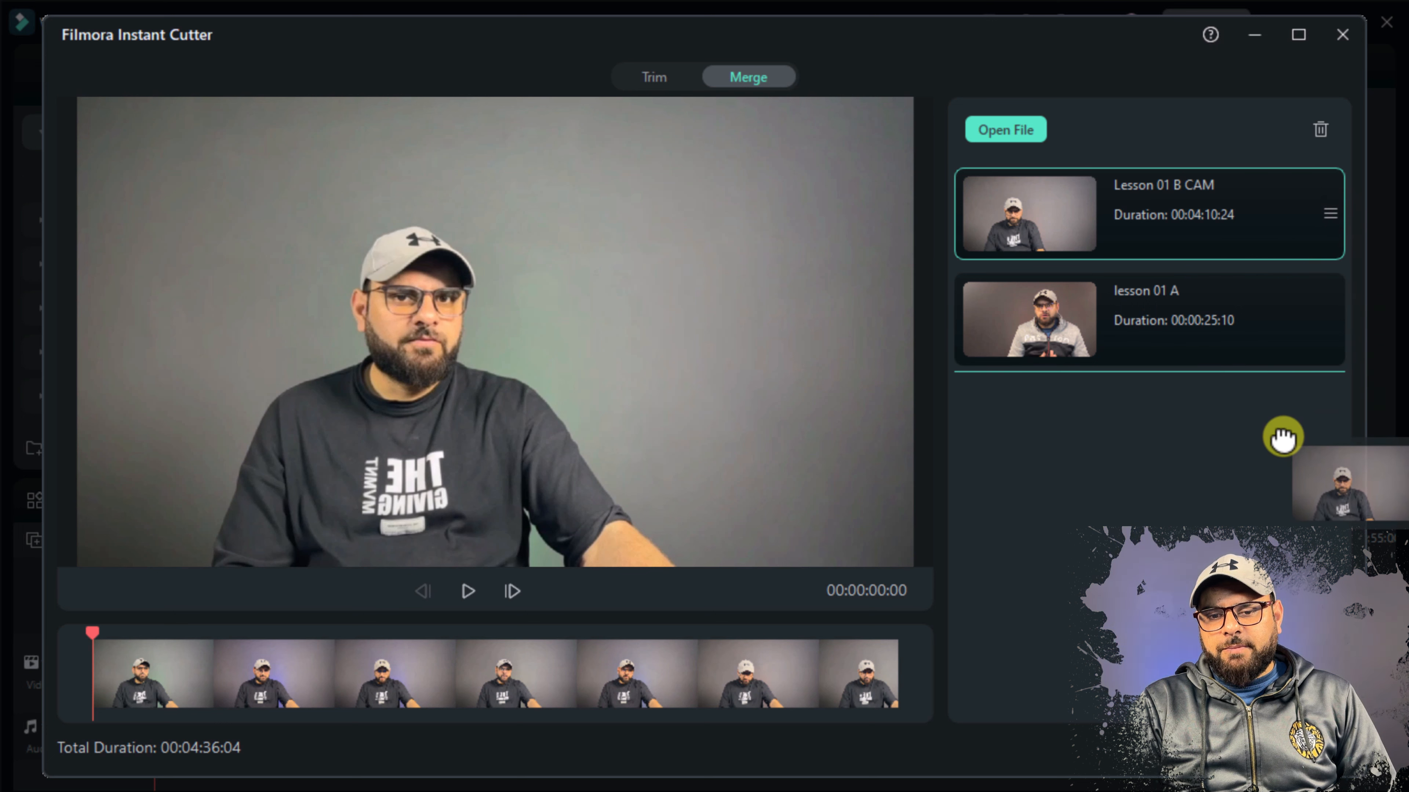
left_click_drag(1283, 437, 1283, 438)
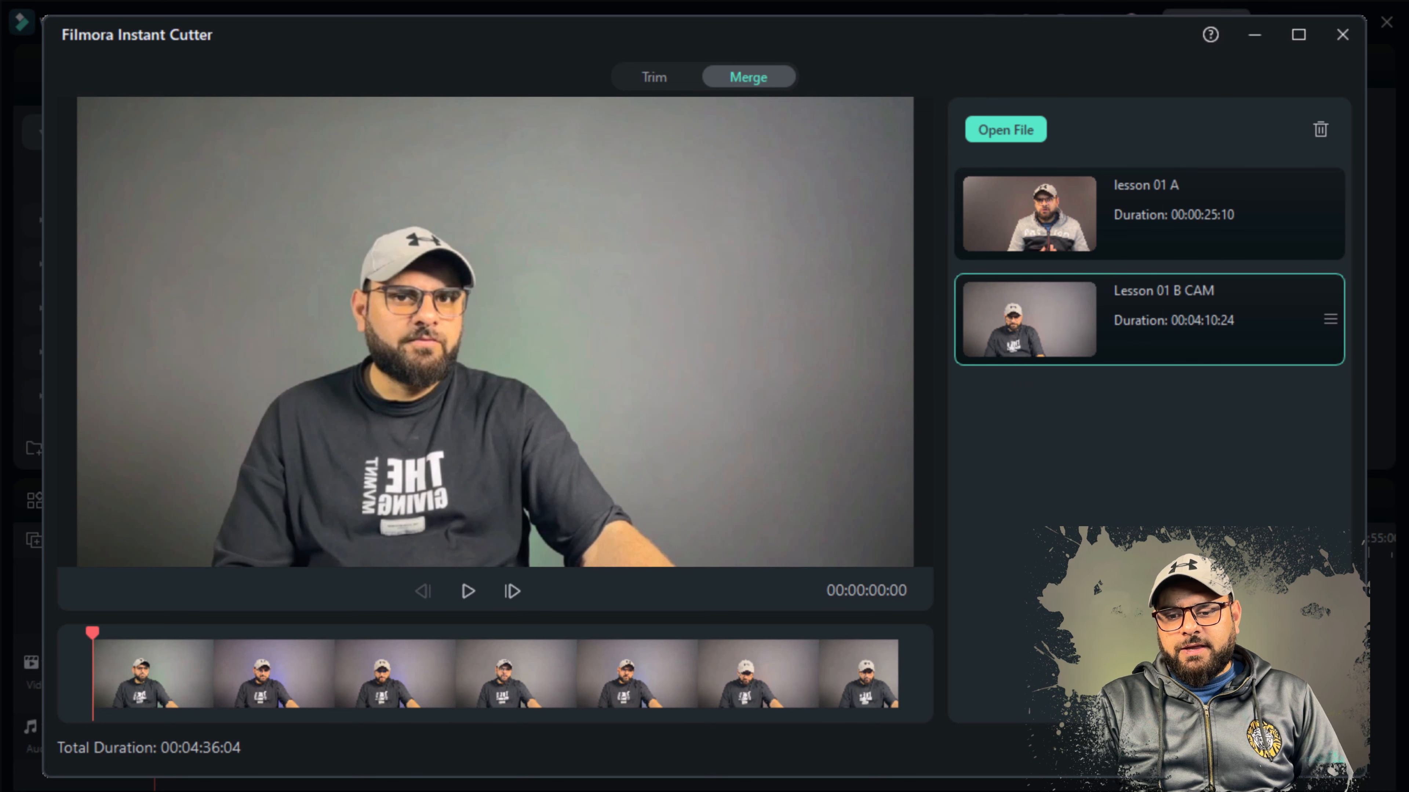
left_click(1324, 750)
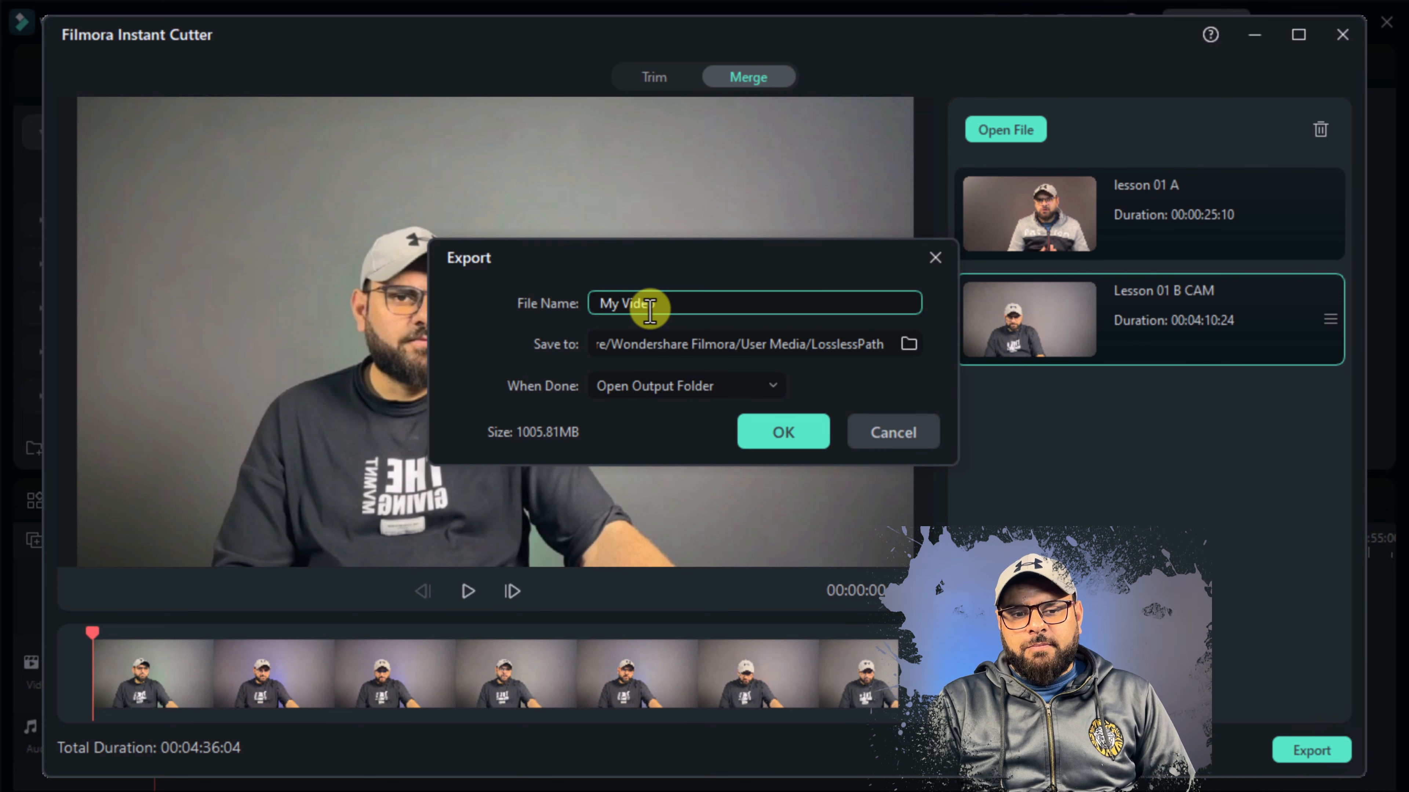